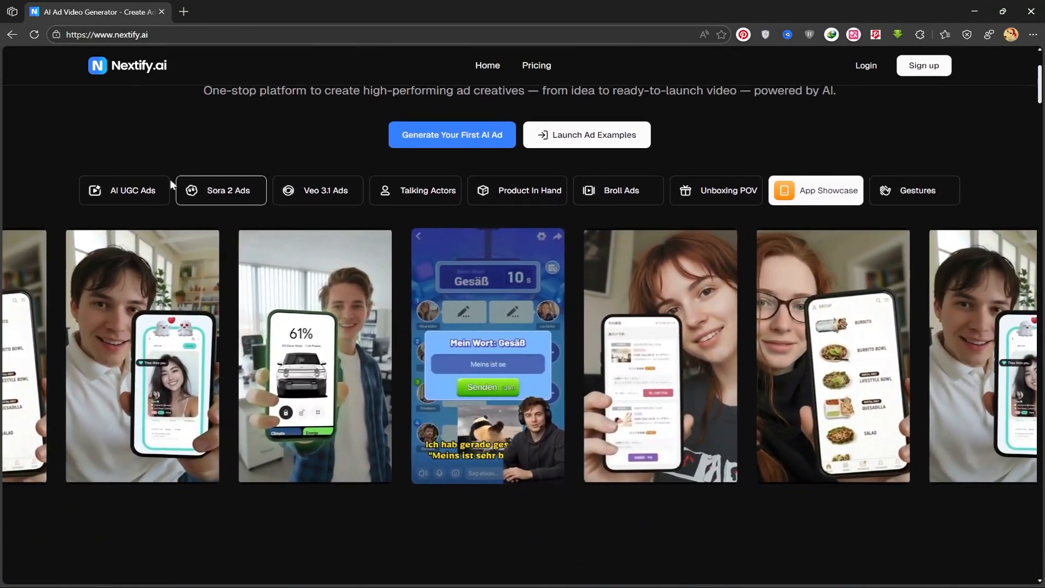
Examine the example ads for AI UGC, Sora 2, Veo 3.1, Talking Actors and Product In Hand, plus the feature sections further down.
left_click(125, 190)
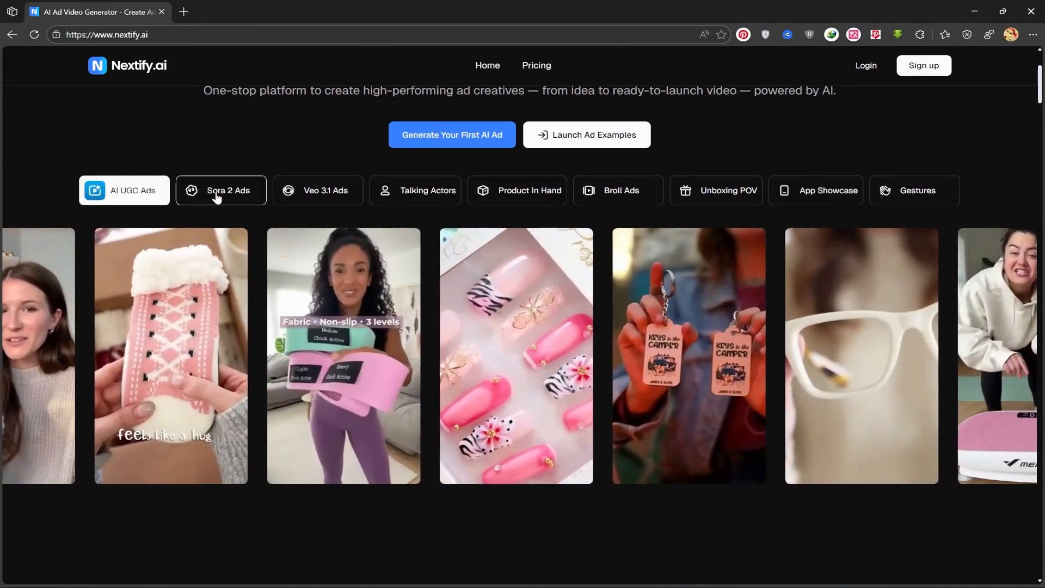
left_click(212, 197)
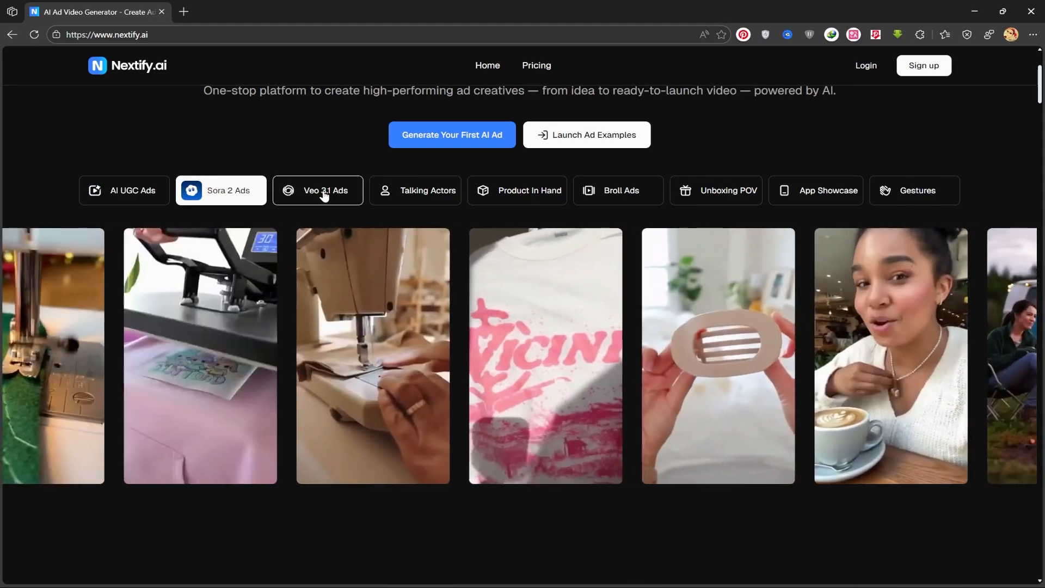
left_click(330, 196)
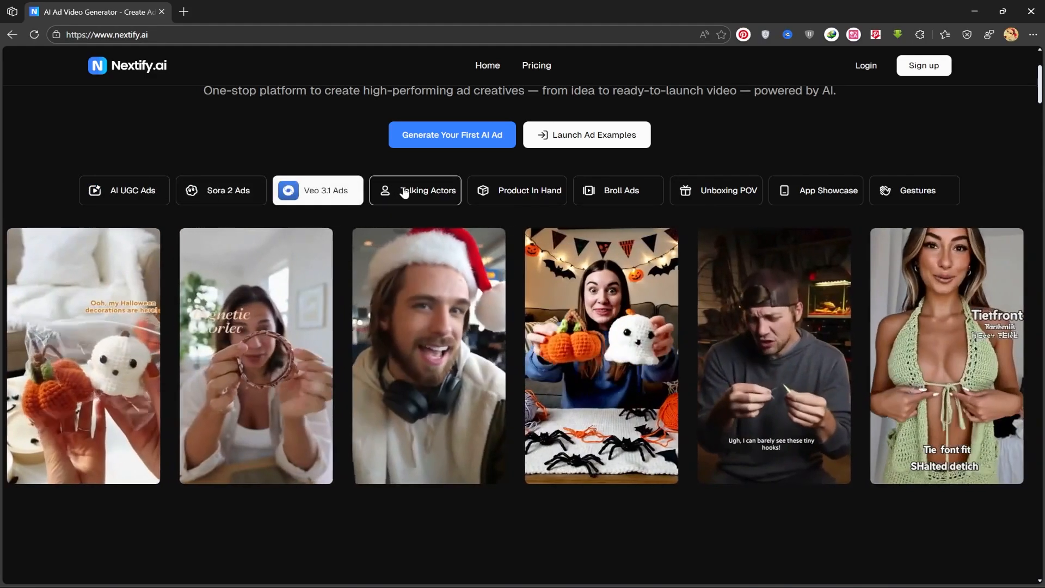
left_click(410, 193)
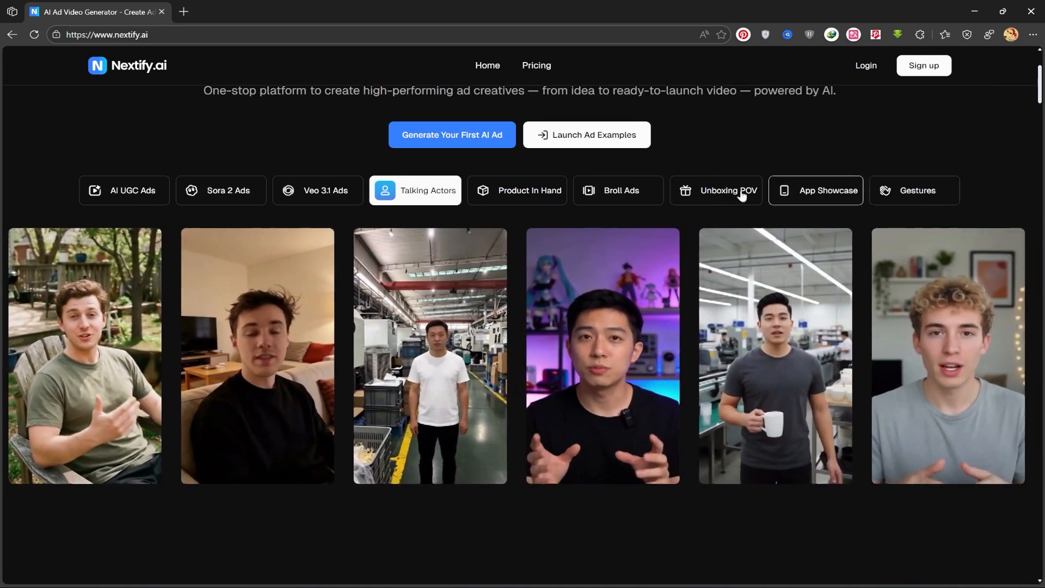
left_click(542, 188)
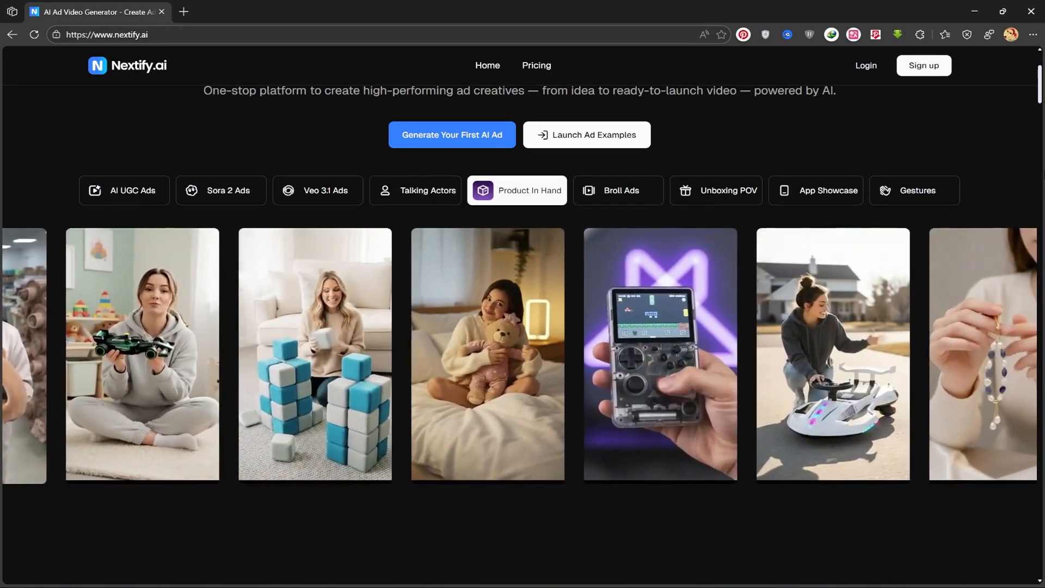
scroll(1029, 224, "down", 8)
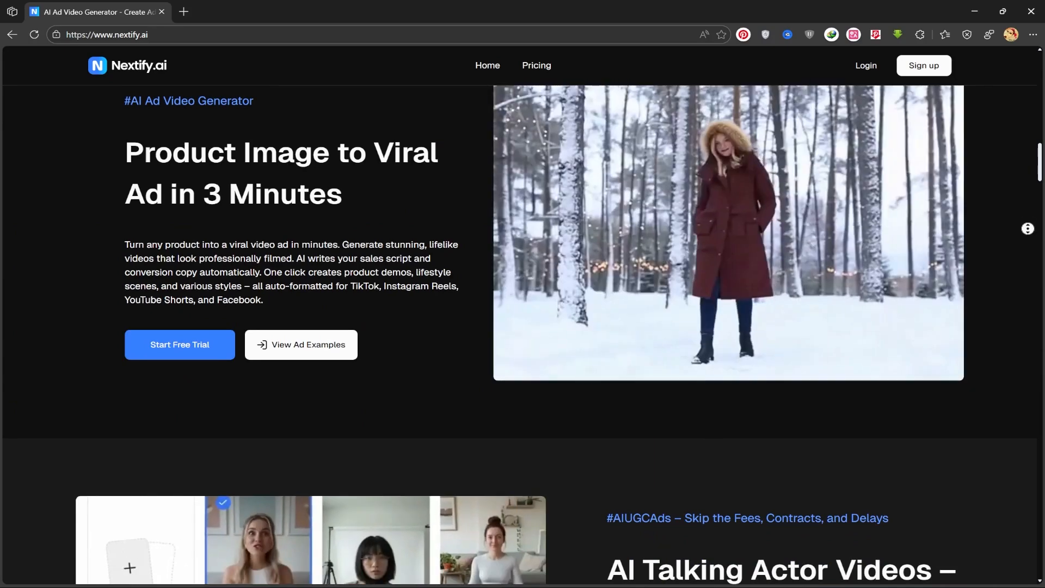
scroll(1029, 234, "down", 5)
scroll(1026, 294, "down", 2)
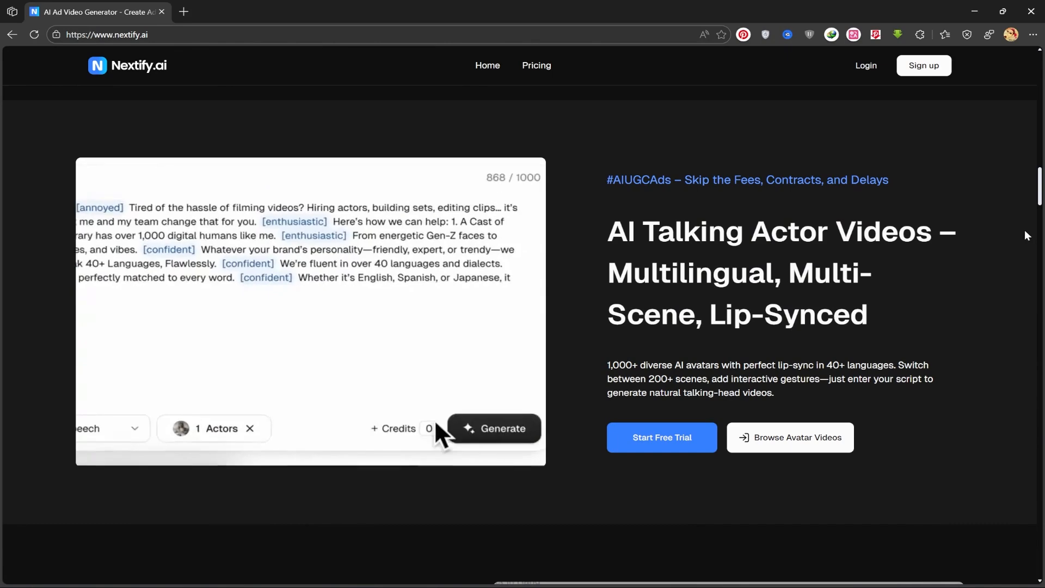
scroll(1029, 272, "down", 3)
scroll(1017, 295, "down", 5)
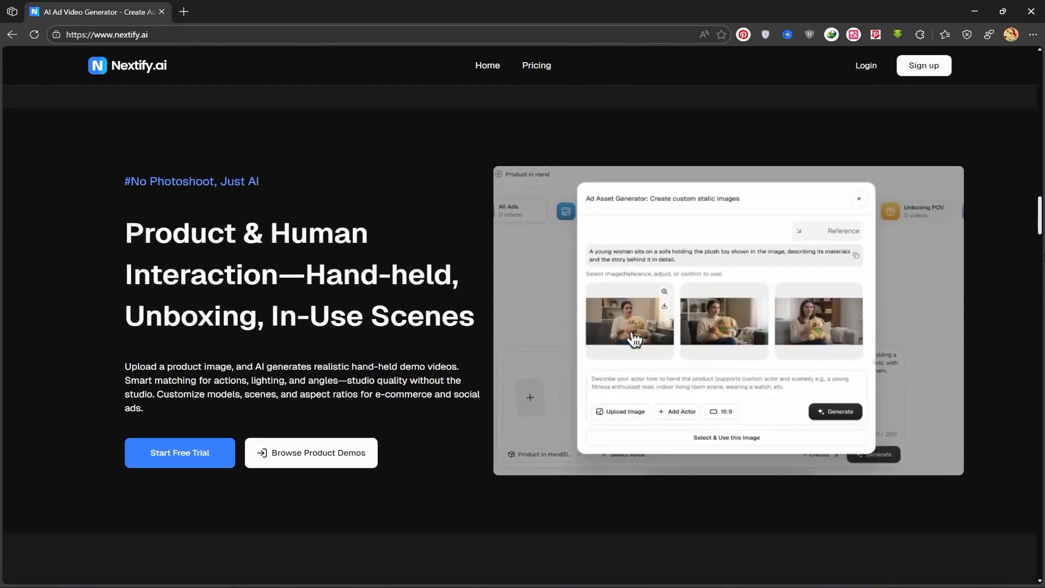
Log in to the Nextify.ai account and look over the home page with its generator tools and winning ads.
scroll(1041, 234, "up", 10)
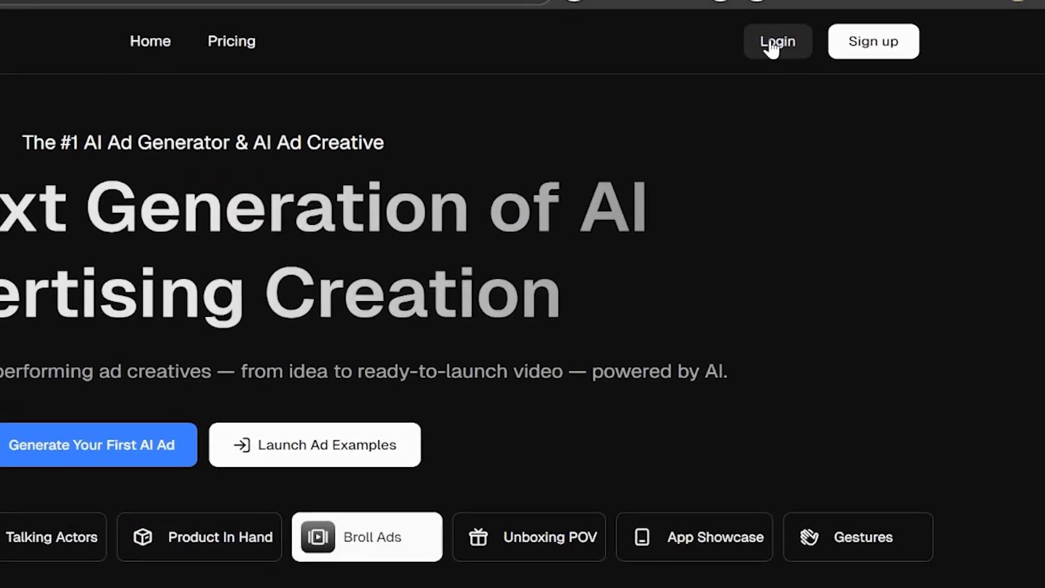
left_click(774, 44)
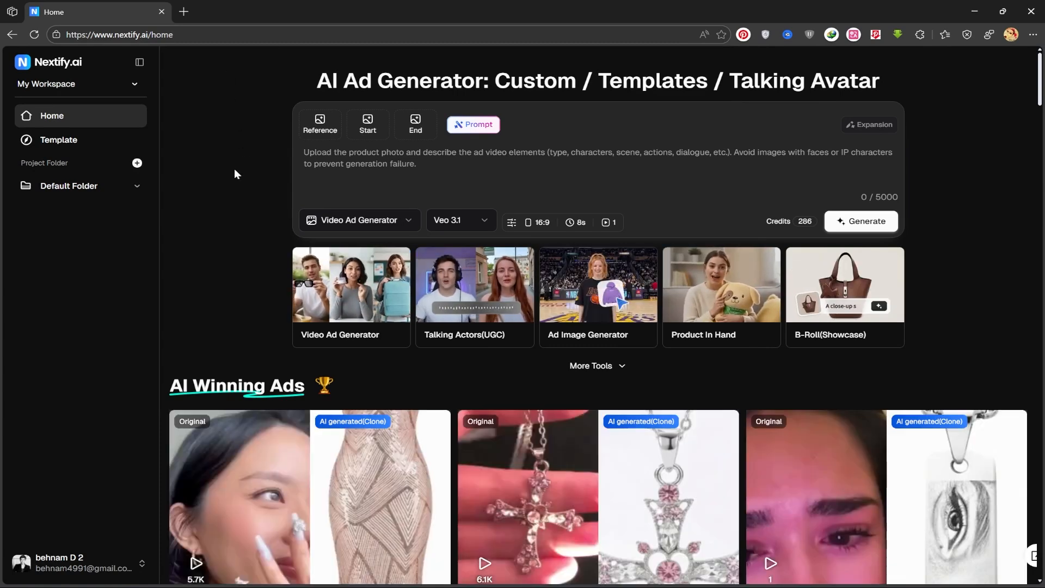
scroll(244, 211, "down", 5)
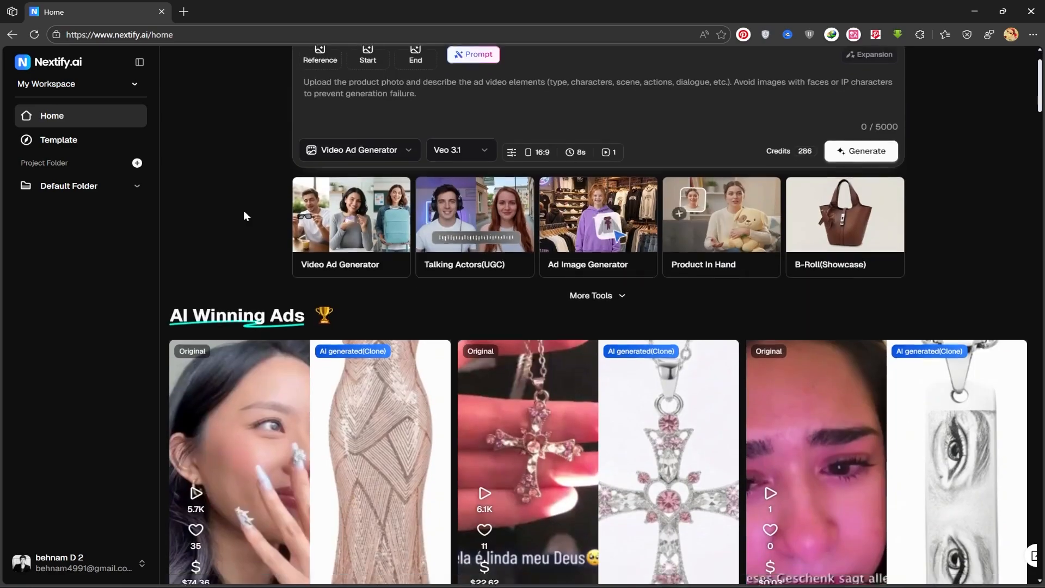
scroll(243, 212, "up", 5)
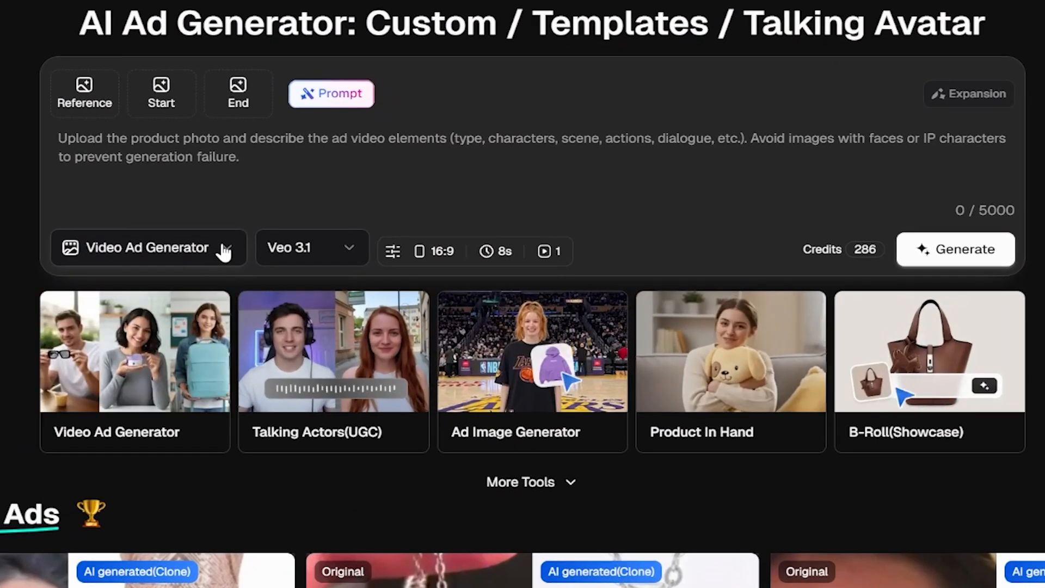
Choose Video Ad Generator as the tool and Veo 3.1 as the video model.
left_click(224, 250)
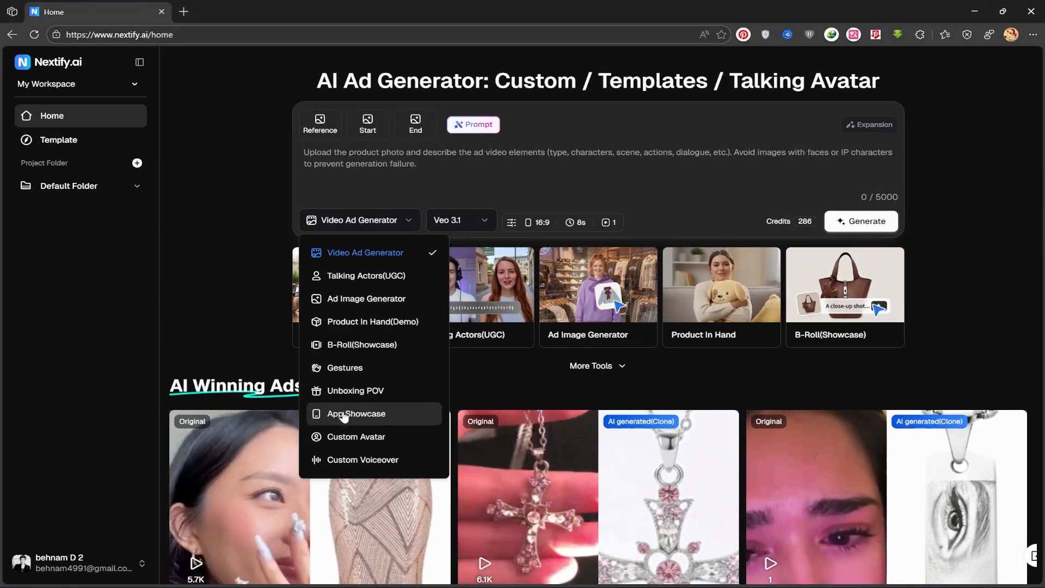
left_click(356, 255)
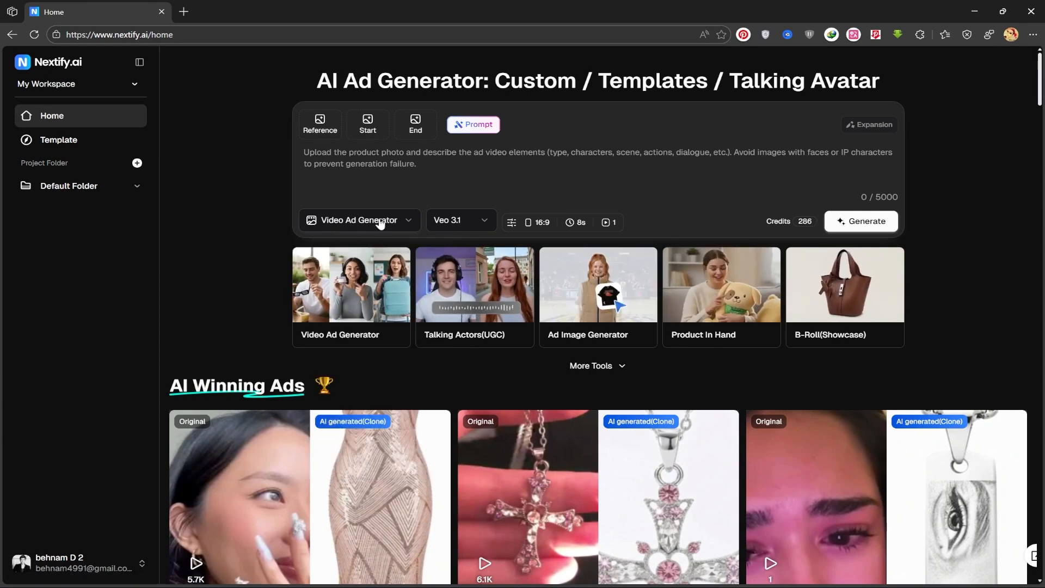
left_click(460, 219)
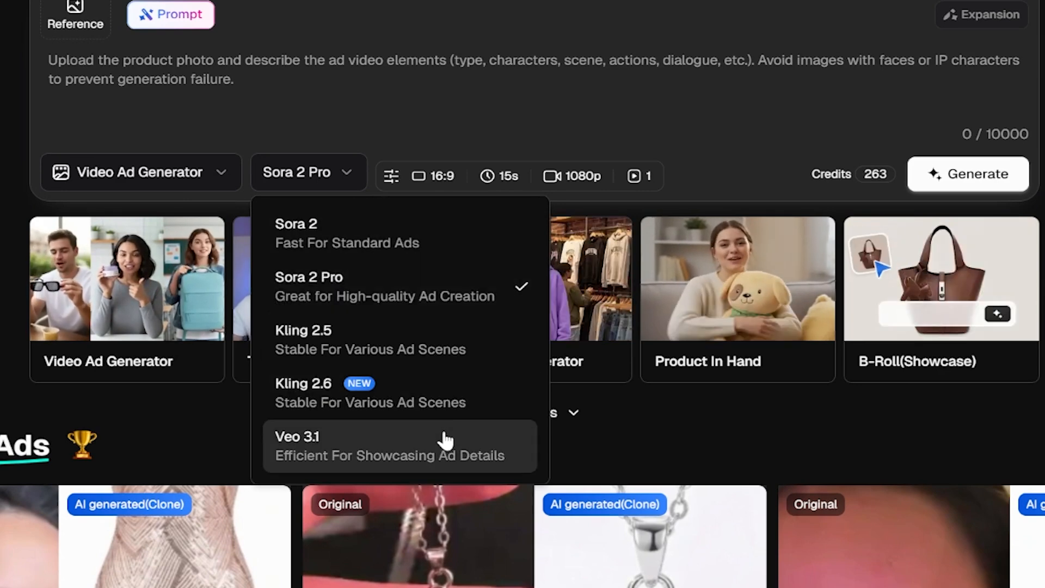
left_click(340, 458)
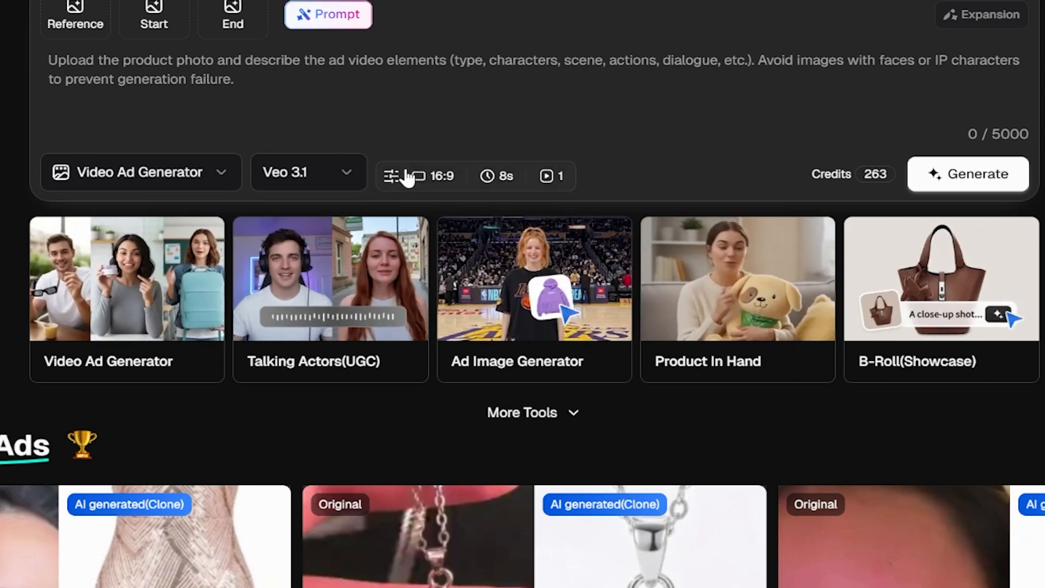
Examine the ratio, duration and video count settings, including the available duration options.
left_click(451, 182)
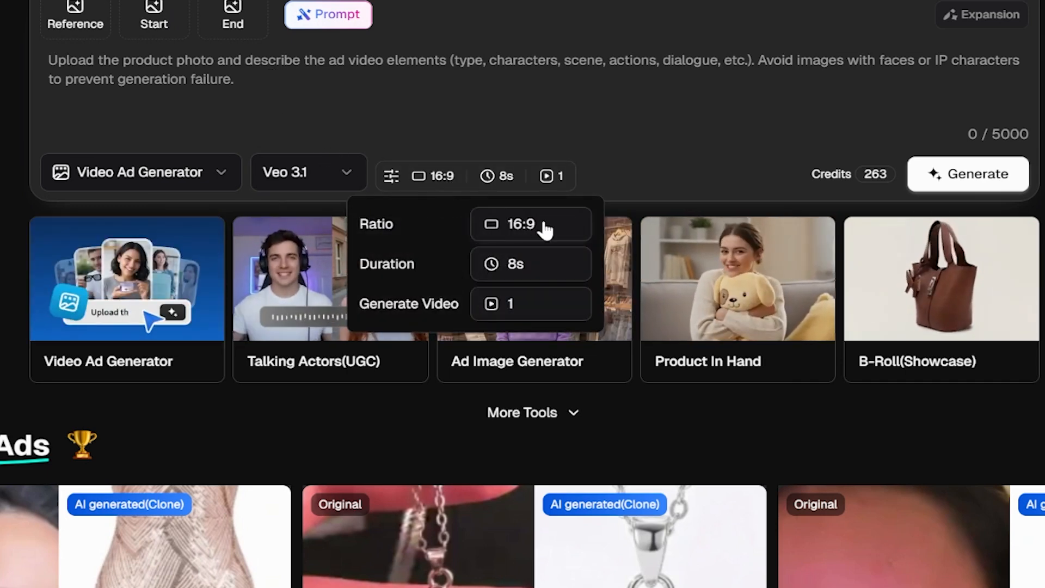
left_click(547, 269)
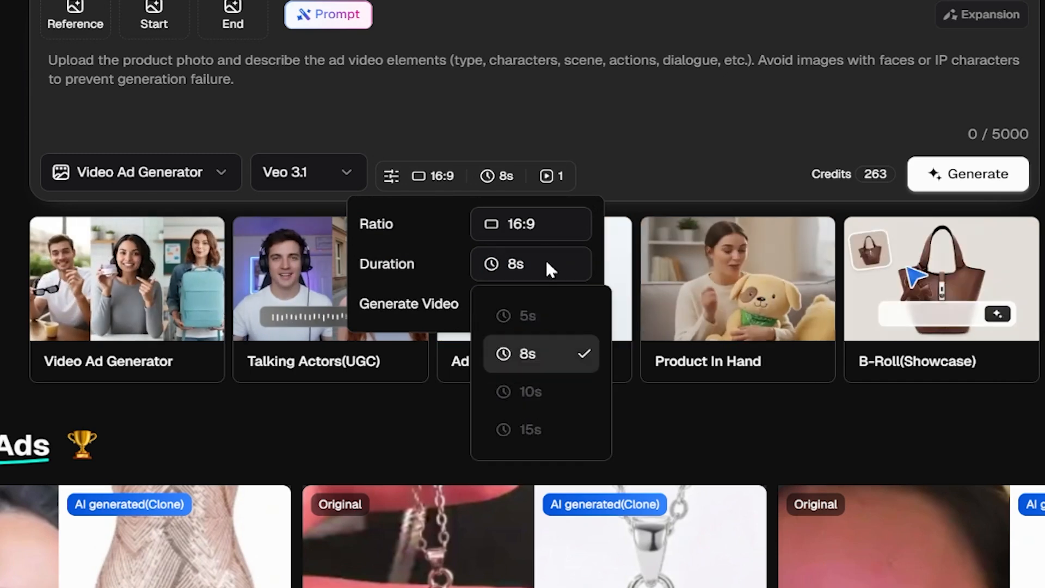
left_click(546, 272)
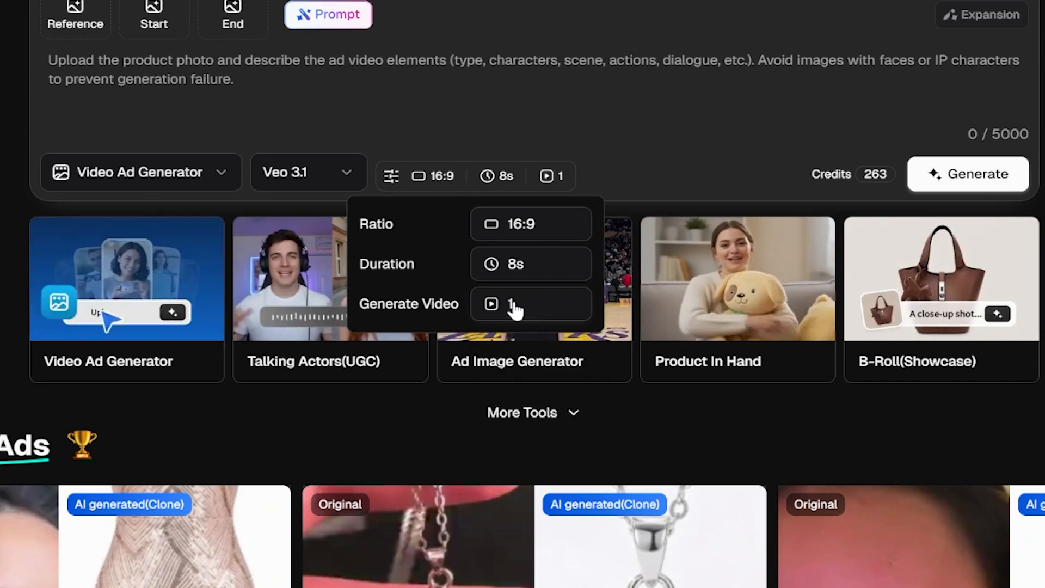
left_click(223, 122)
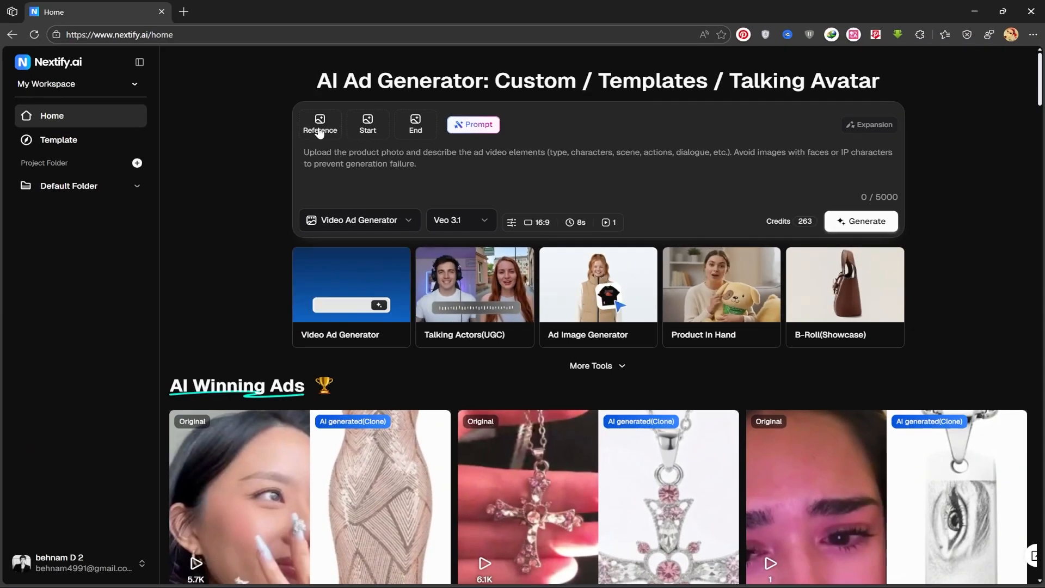
Upload dress1.jpg as the reference image and open the Prompt Guide for it.
left_click(319, 130)
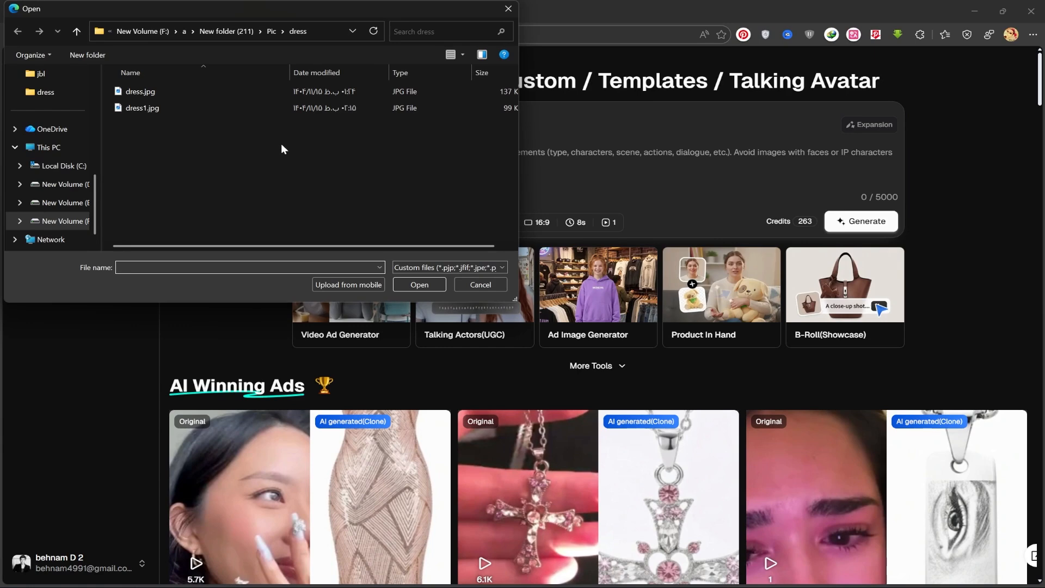
double_click(136, 107)
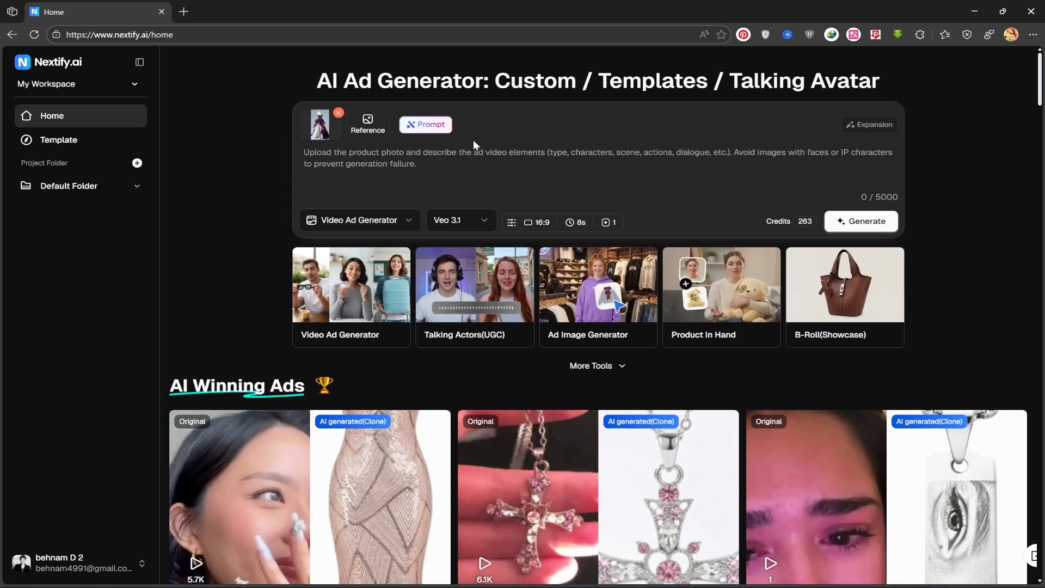
left_click(430, 125)
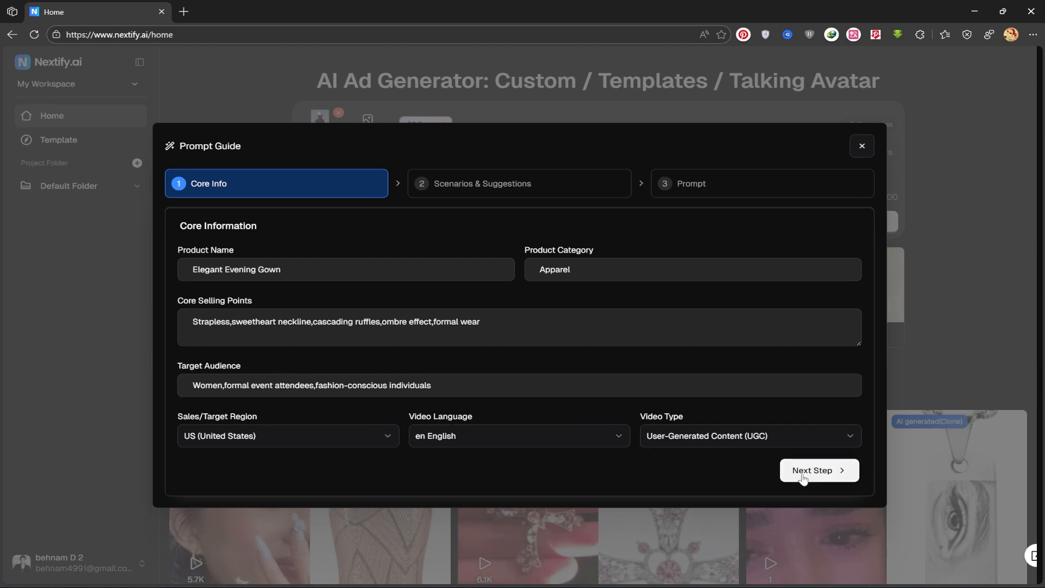
Review the region, language and video type options, keep US (United States), English and User-Generated Content (UGC), and continue to the scenario suggestions.
left_click(248, 444)
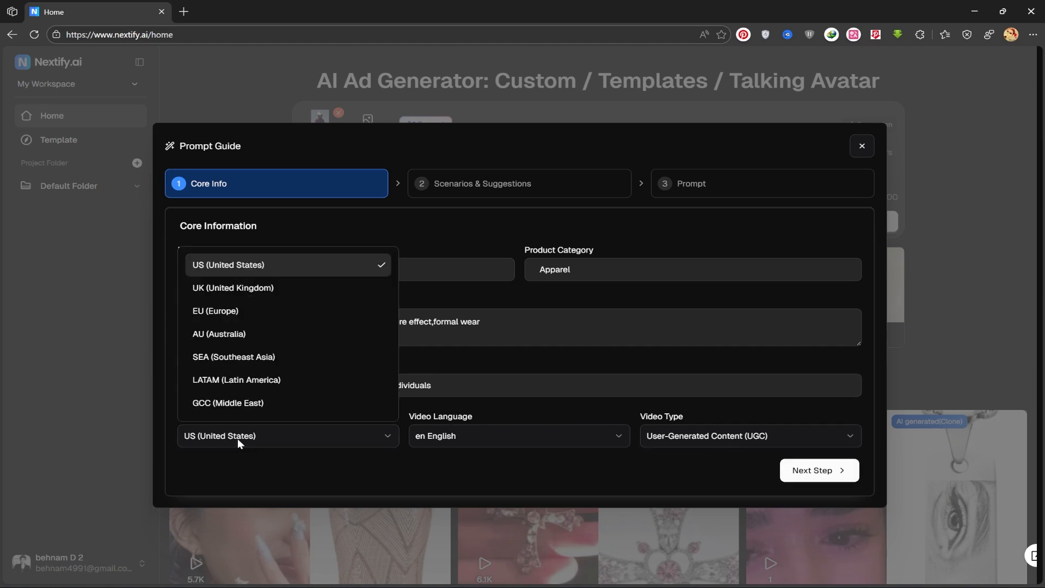
left_click(341, 464)
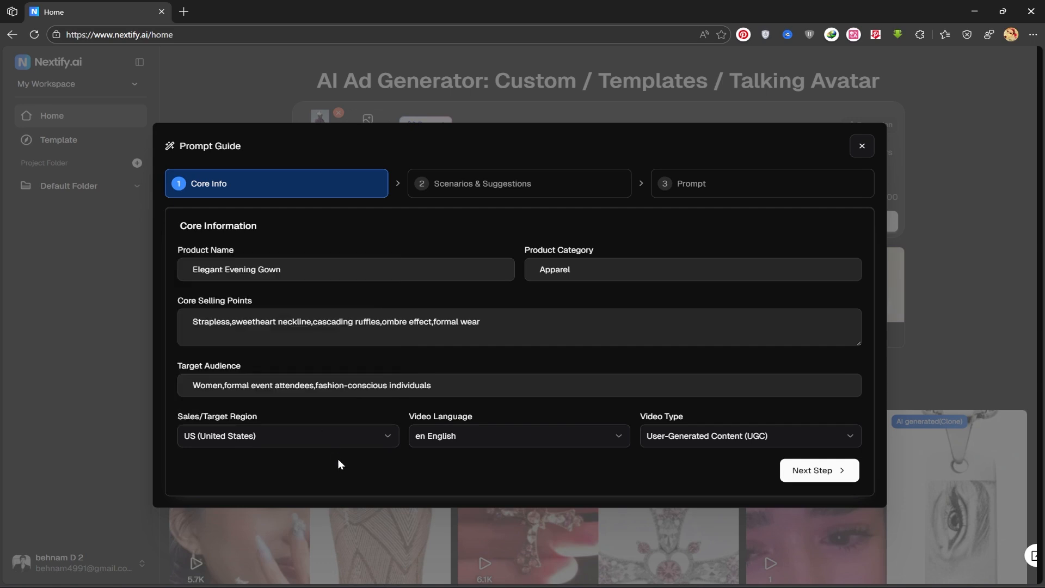
left_click(458, 442)
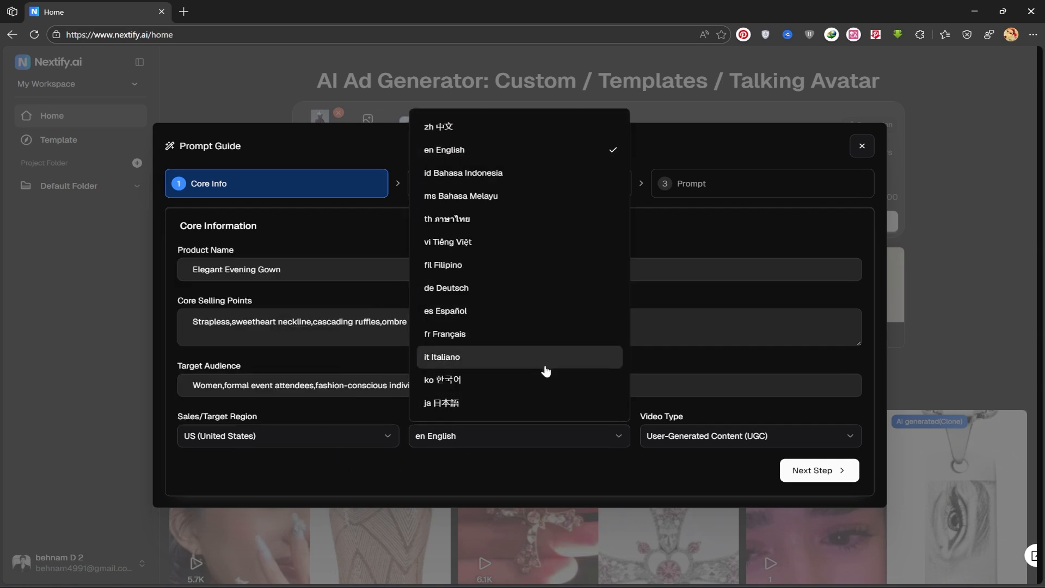
left_click(679, 469)
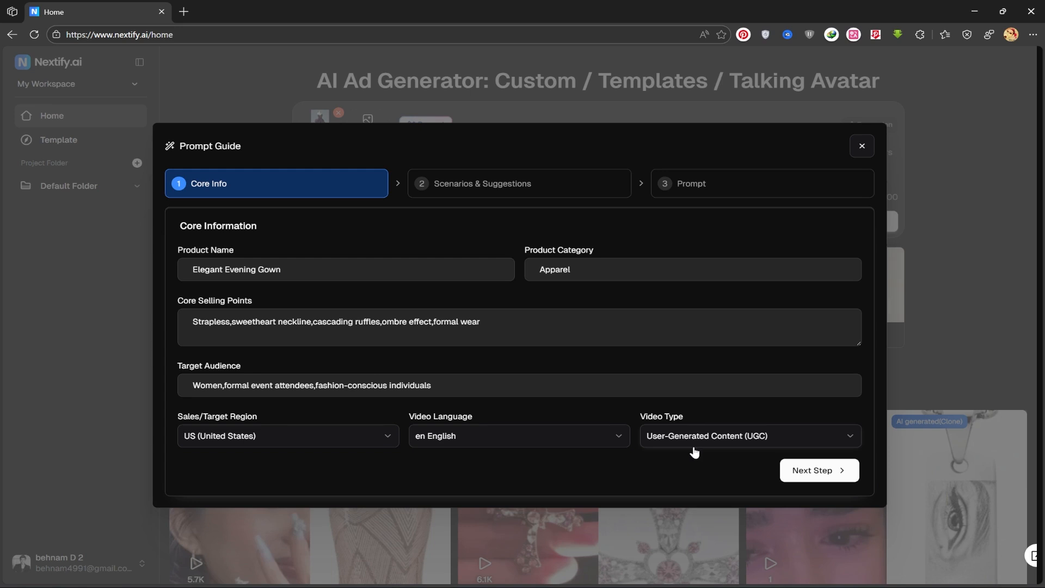
left_click(744, 437)
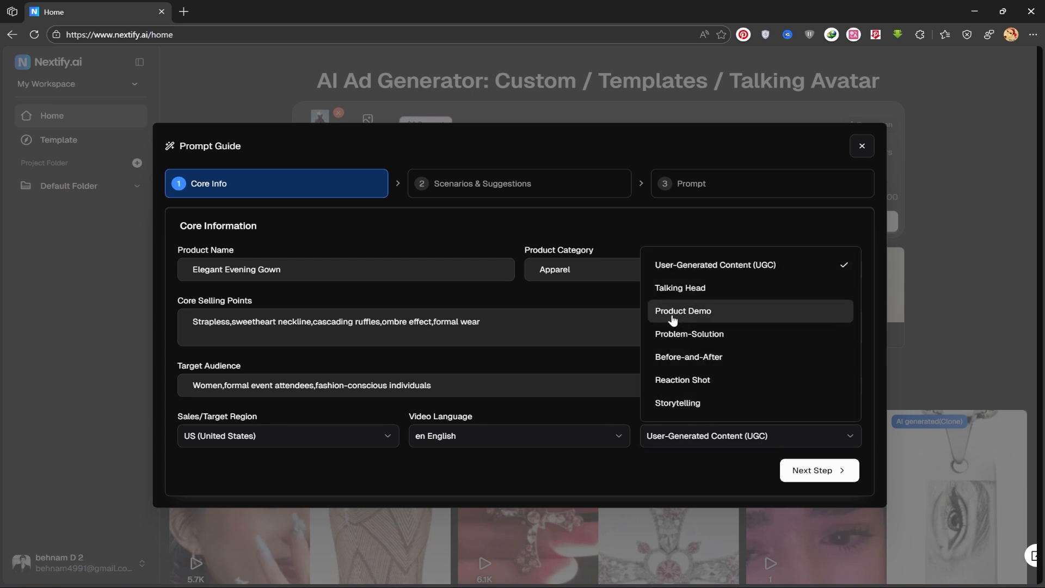
left_click(709, 459)
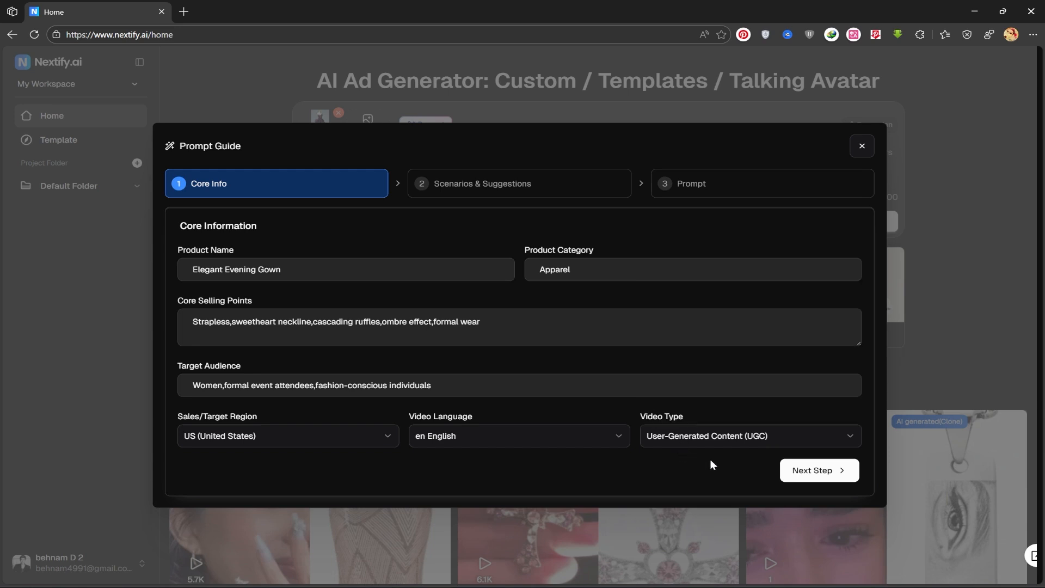
left_click(809, 476)
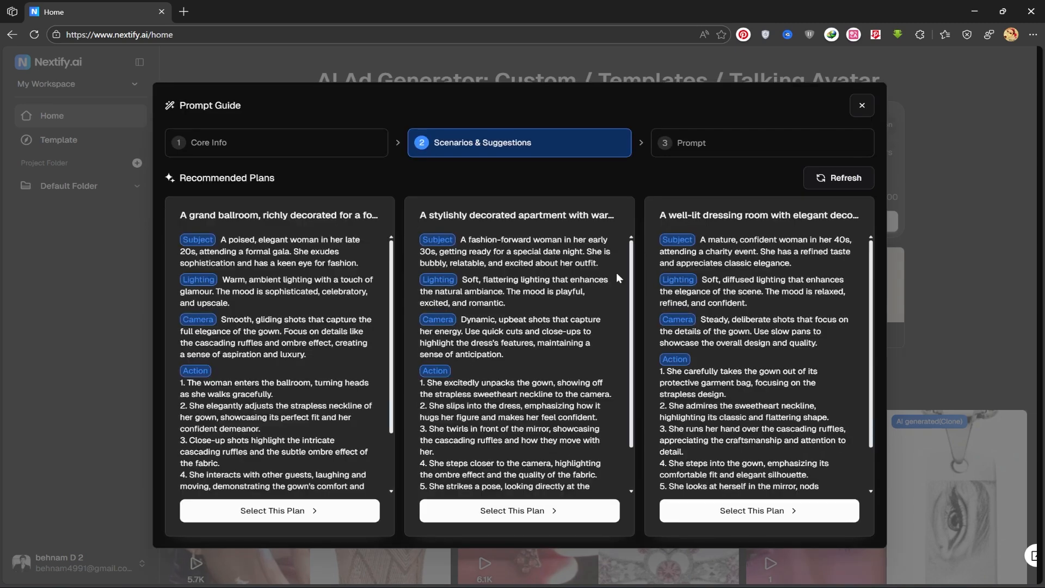
Compare the recommended plans, select the stylishly decorated apartment plan, and refine the generated prompt with the Luxury style.
scroll(506, 356, "down", 2)
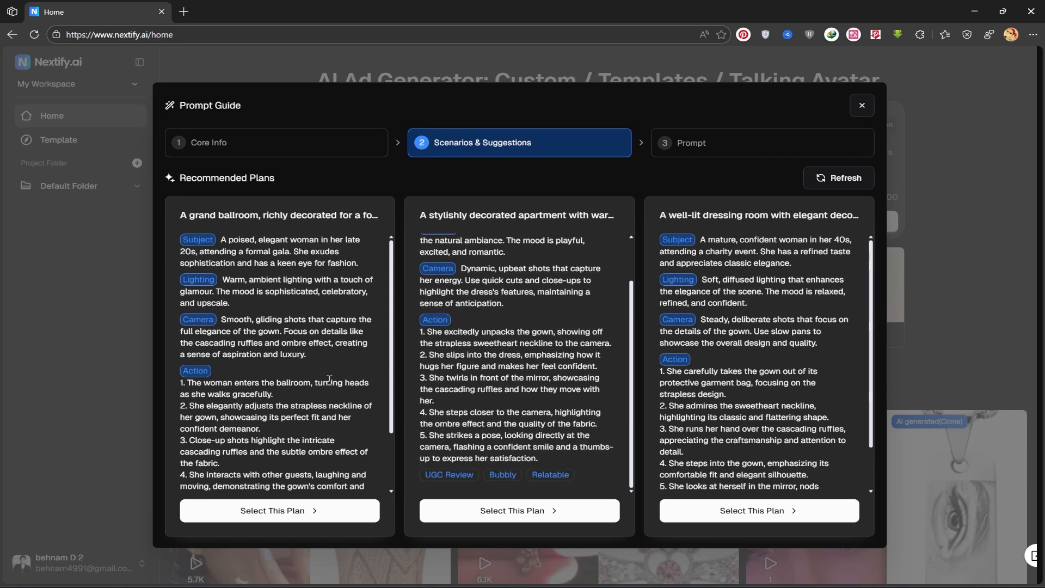
scroll(330, 379, "down", 2)
scroll(751, 401, "down", 2)
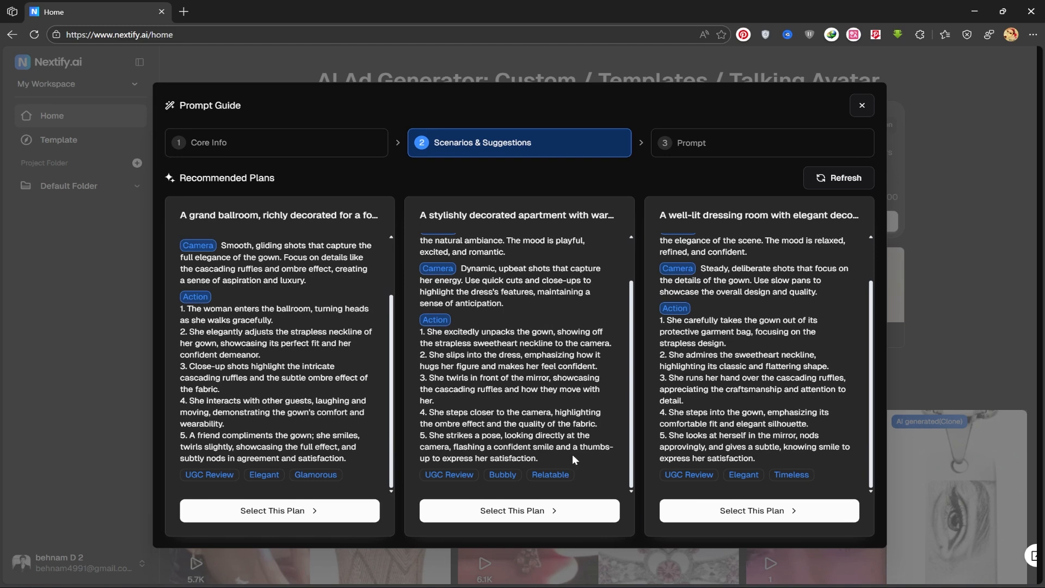
scroll(570, 390, "up", 1)
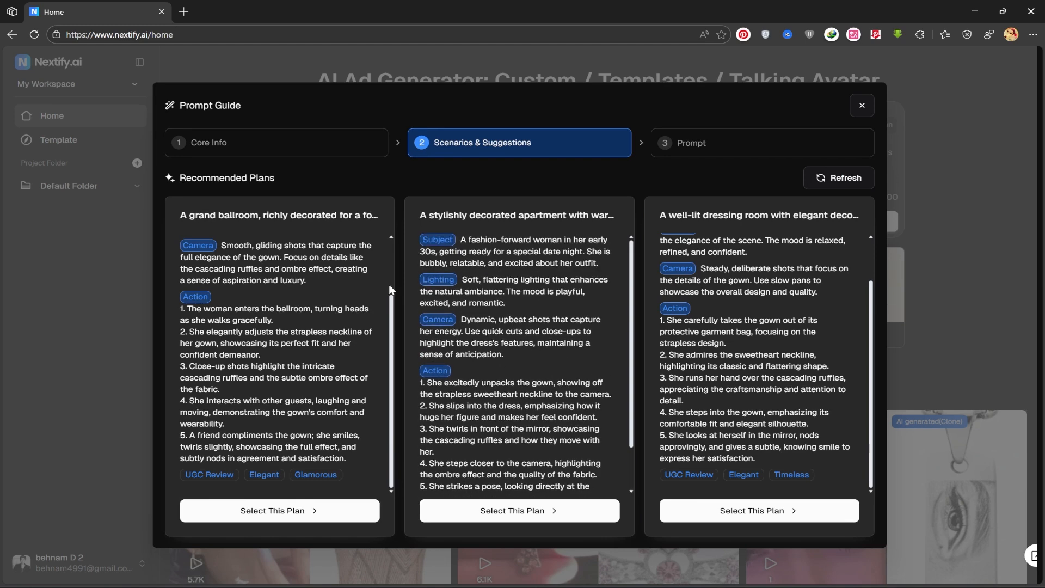
left_click(502, 514)
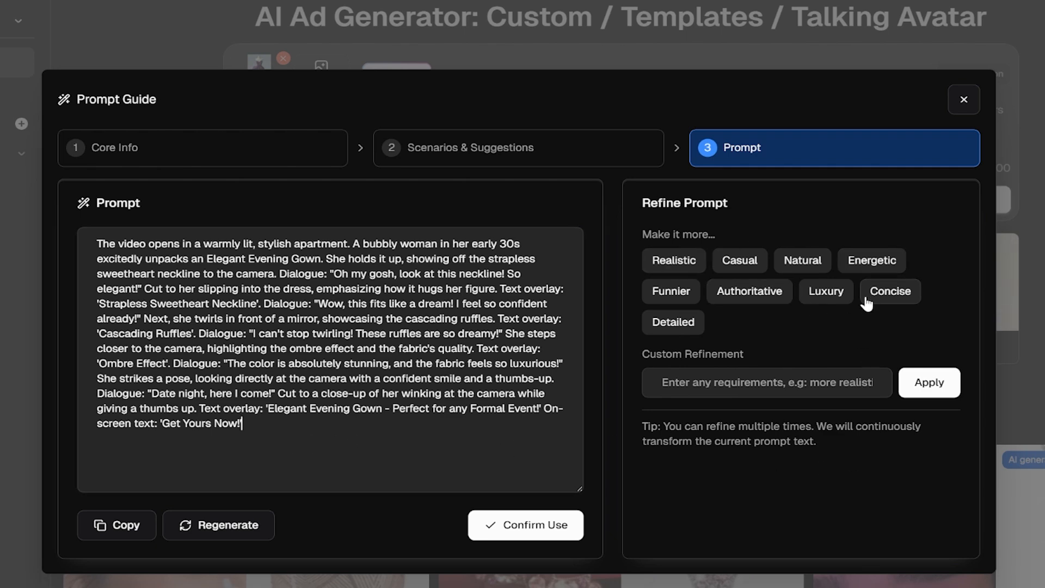
left_click(828, 294)
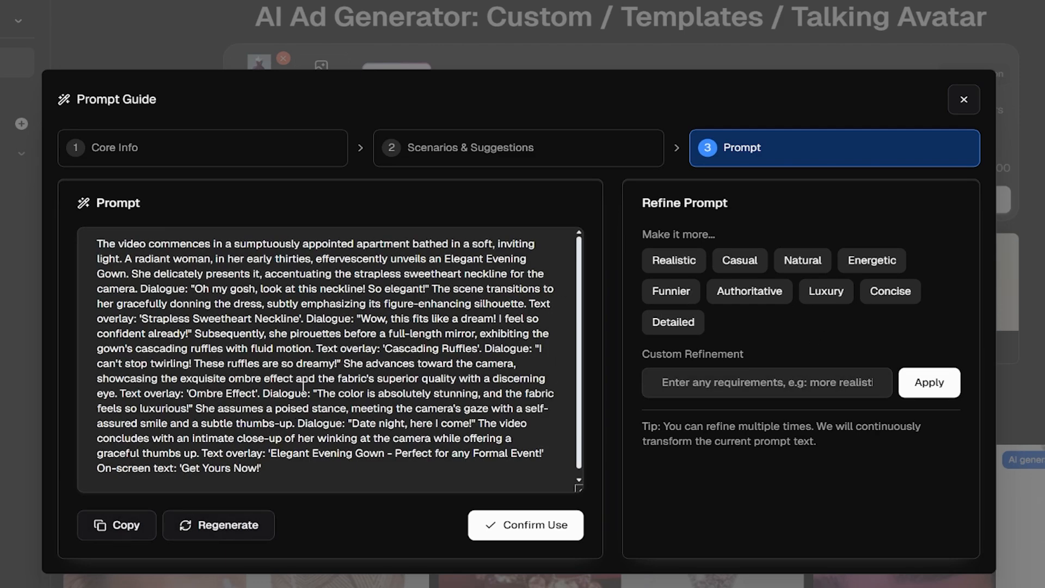
Review the refined evening gown prompt, apply it to the ad with Confirm Use, and generate the video.
scroll(337, 380, "down", 1)
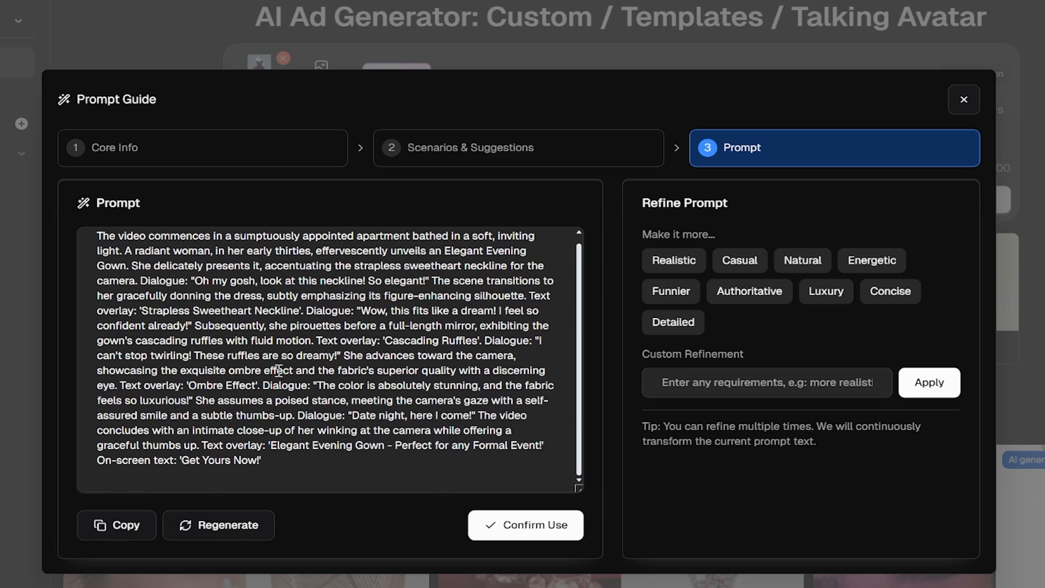
scroll(283, 379, "up", 1)
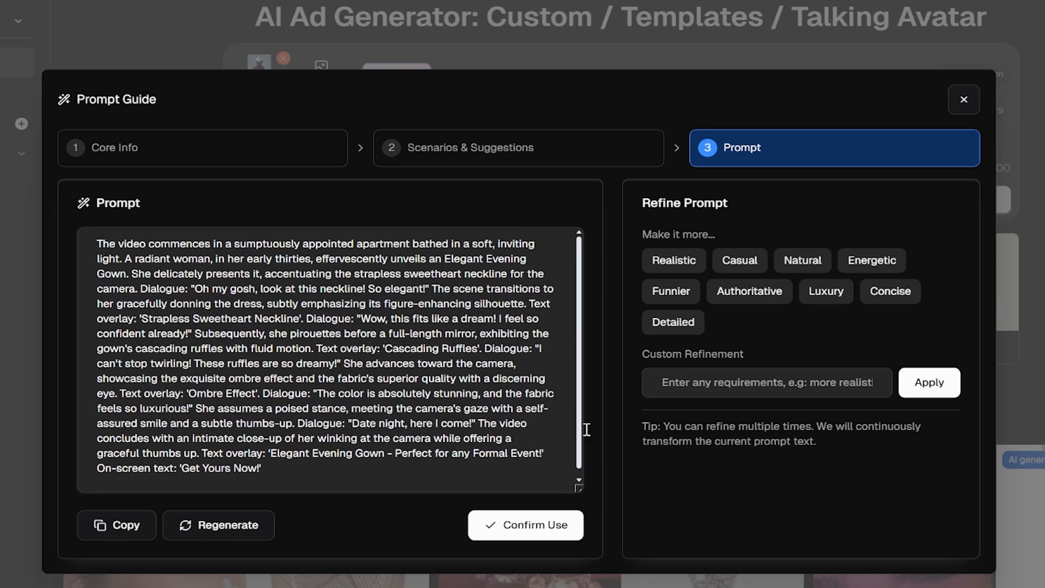
left_click(525, 525)
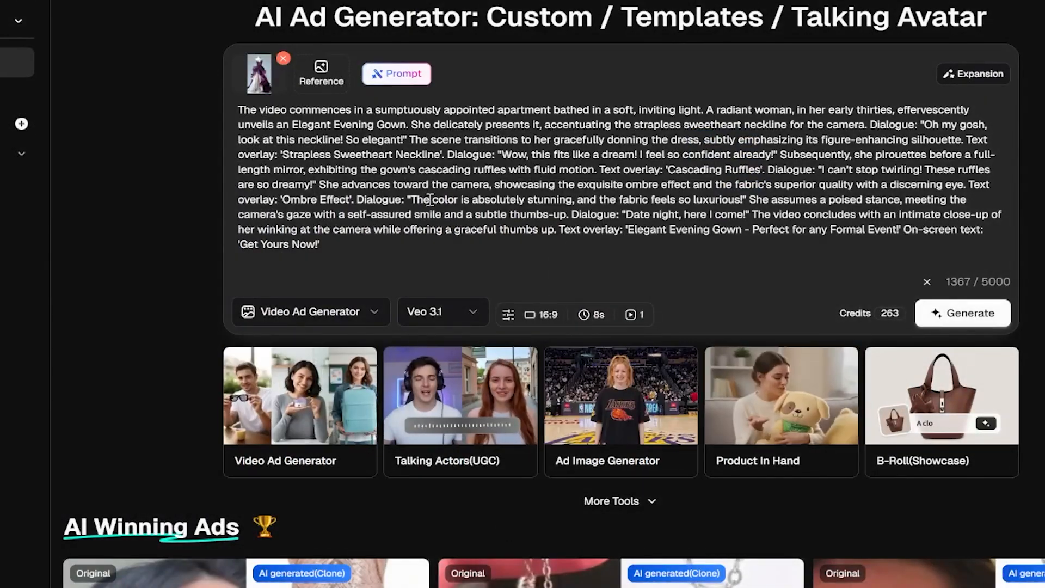
left_click(936, 314)
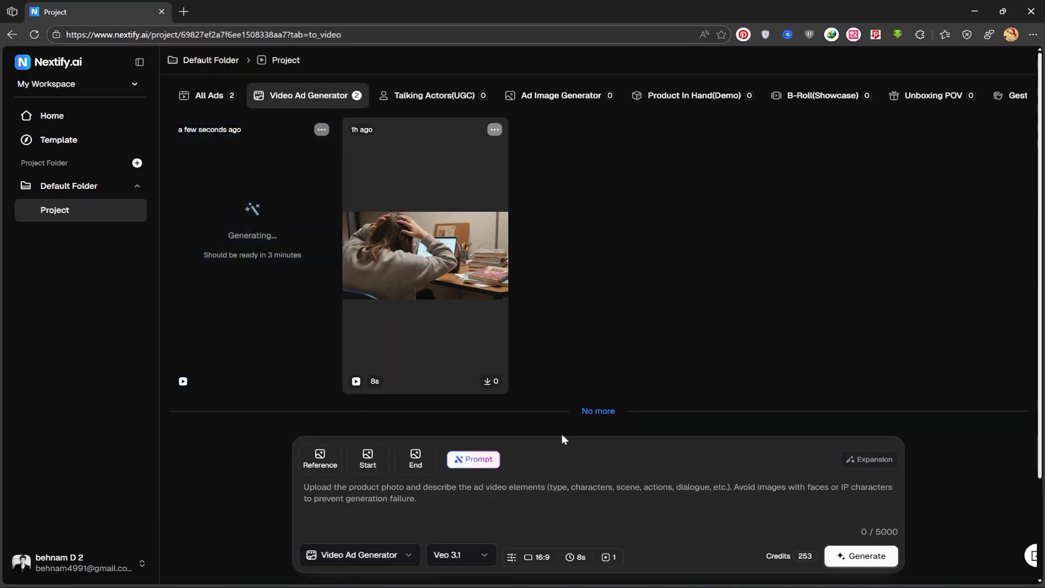
Play the earlier JBL speaker ad and the newly generated evening gown ad, closing each preview.
left_click(467, 269)
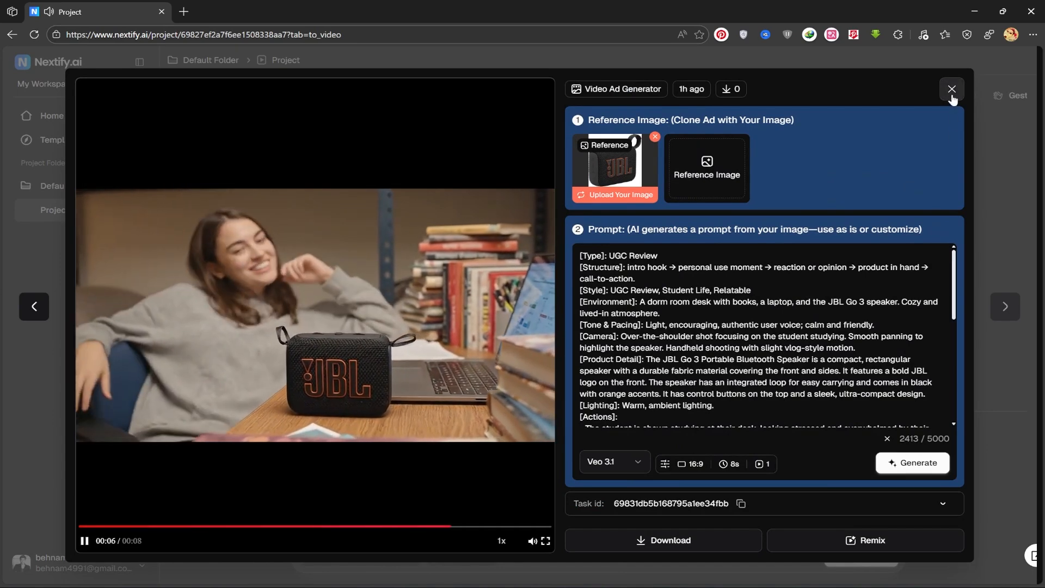
left_click(952, 90)
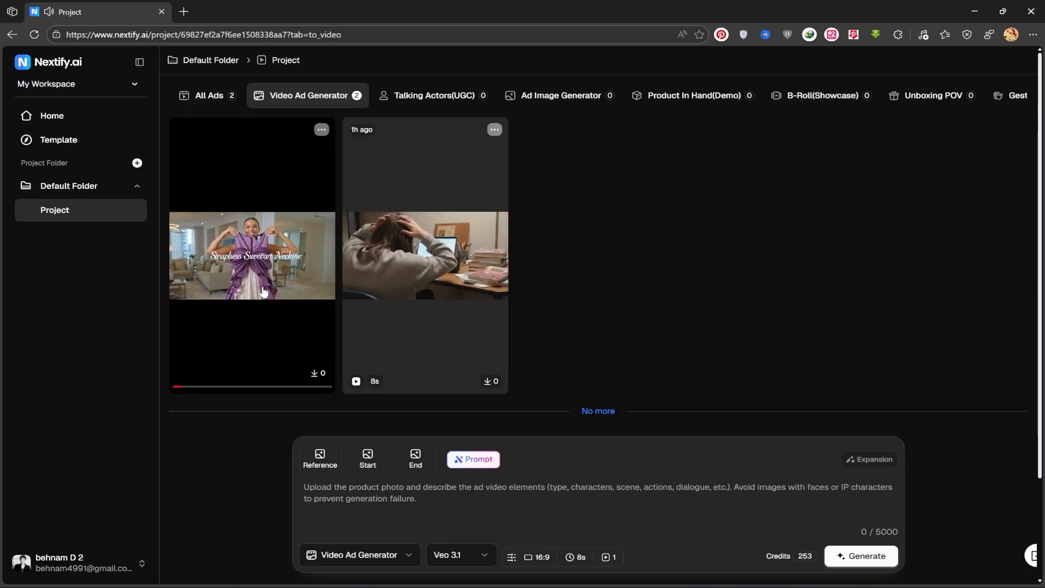
left_click(263, 292)
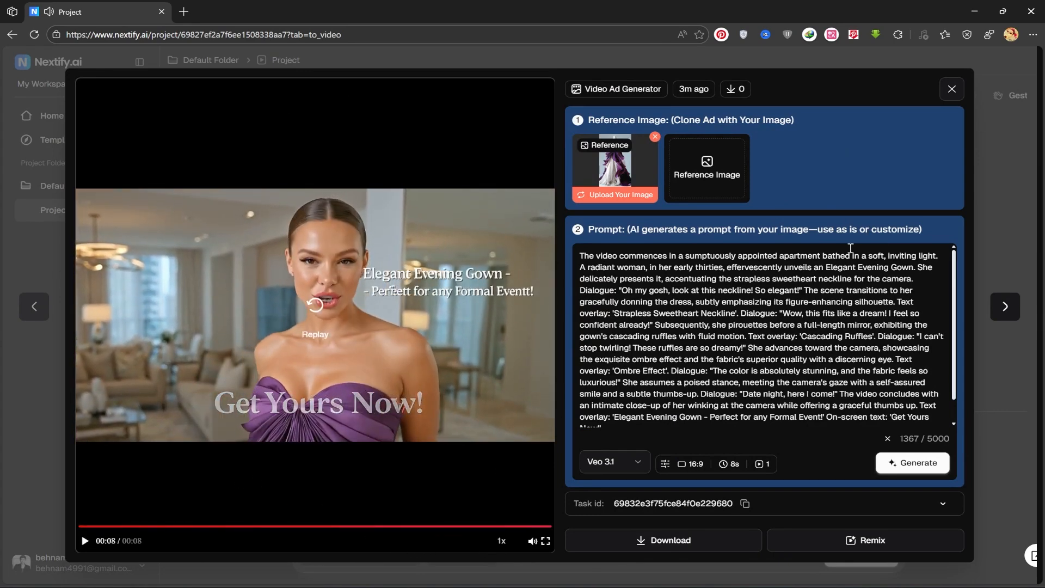
left_click(958, 94)
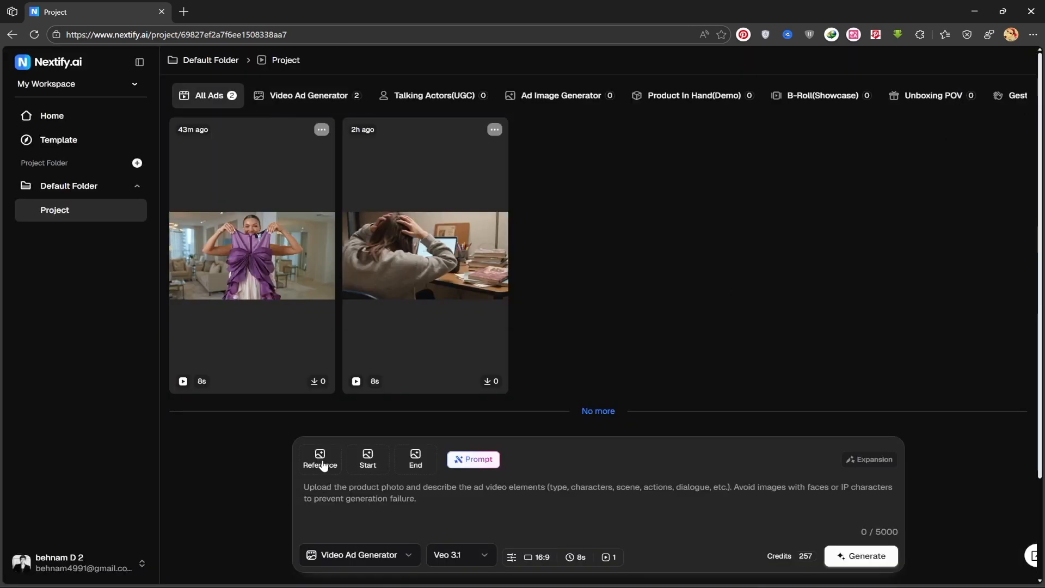
Switch the ad type to Unboxing POV and upload the silver watch with the black dial as the product image.
left_click(311, 565)
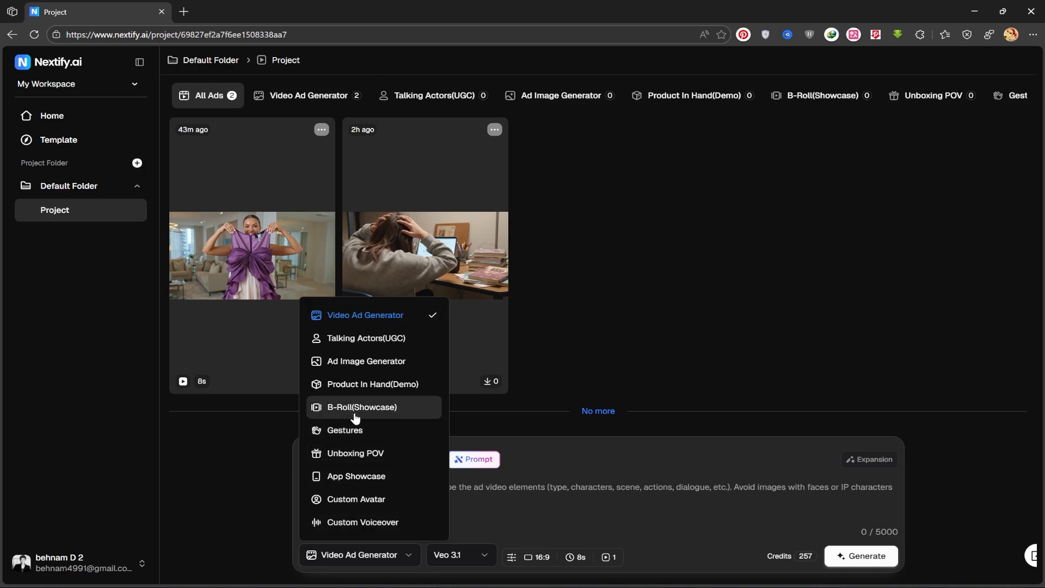
left_click(371, 456)
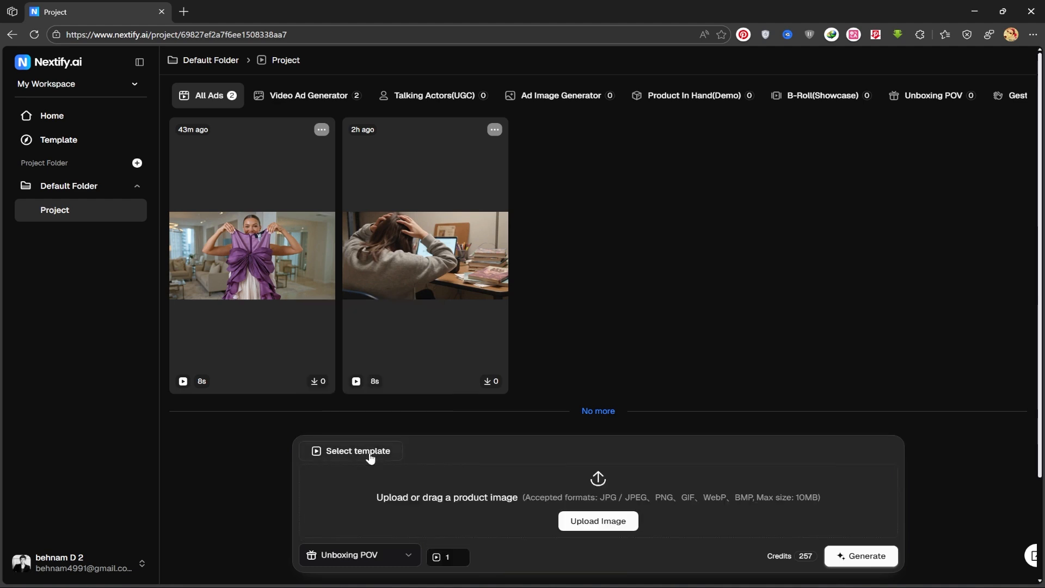
left_click(590, 521)
left_click(201, 93)
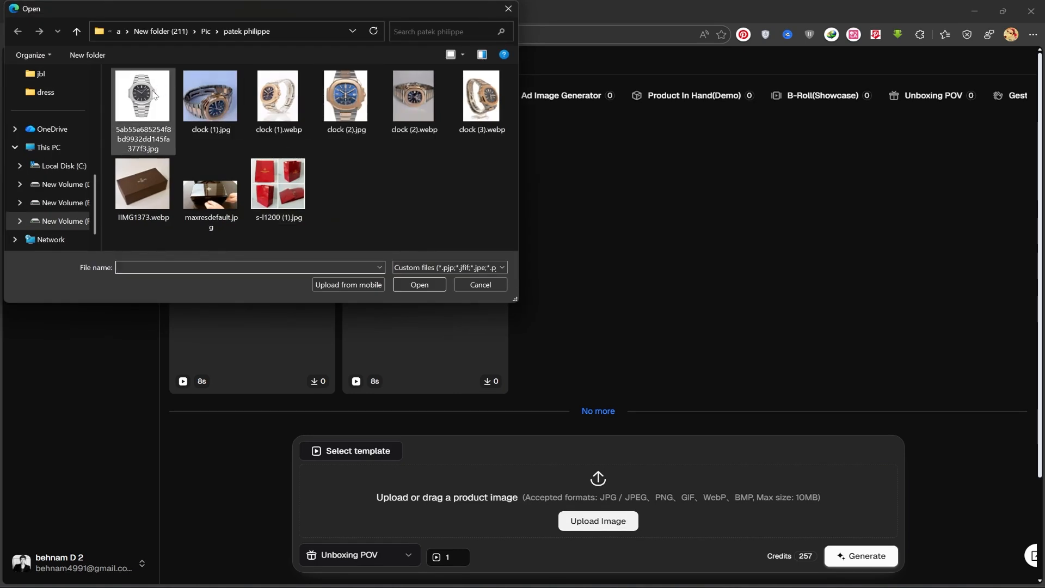
left_click(416, 284)
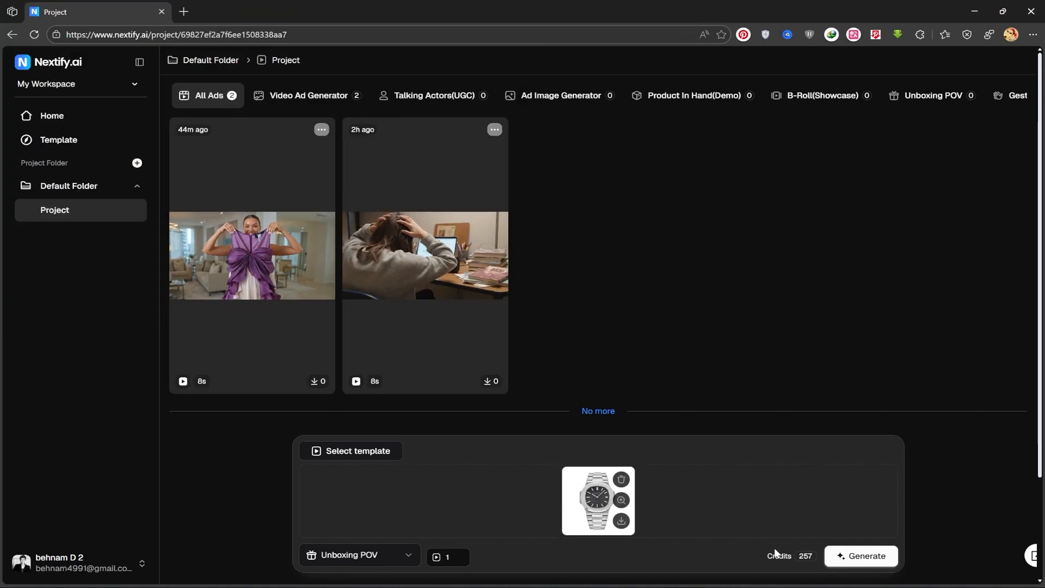
Add the template showing a marble vanity table with gold trim and a mirror to the unboxing ad.
left_click(357, 452)
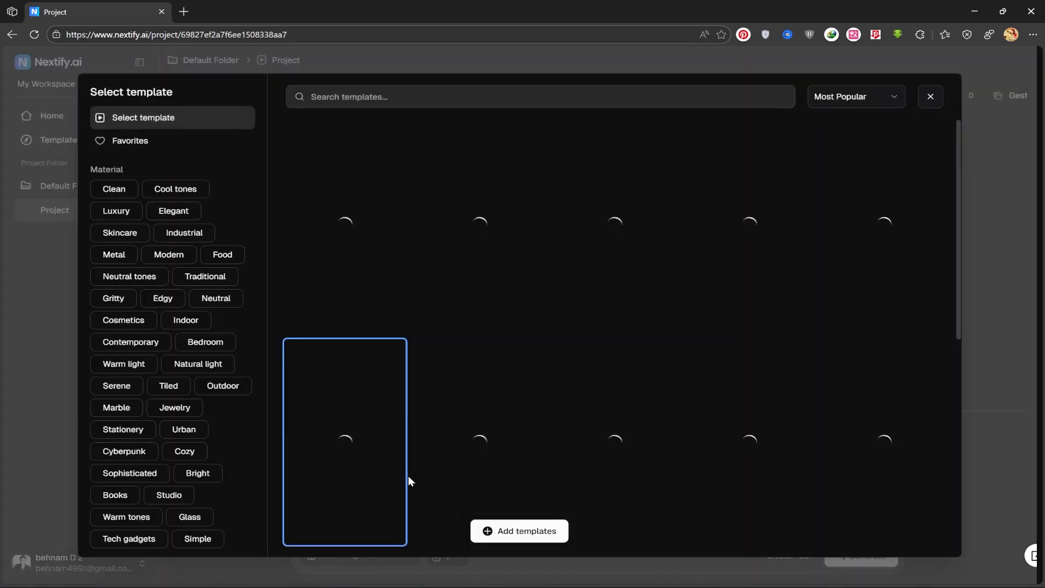
scroll(408, 473, "down", 10)
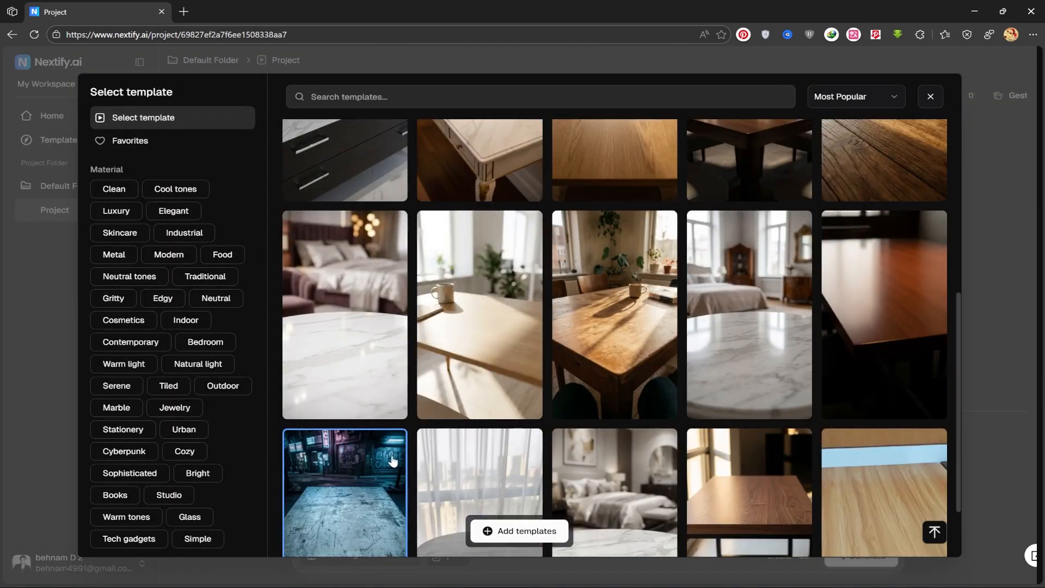
scroll(393, 461, "down", 12)
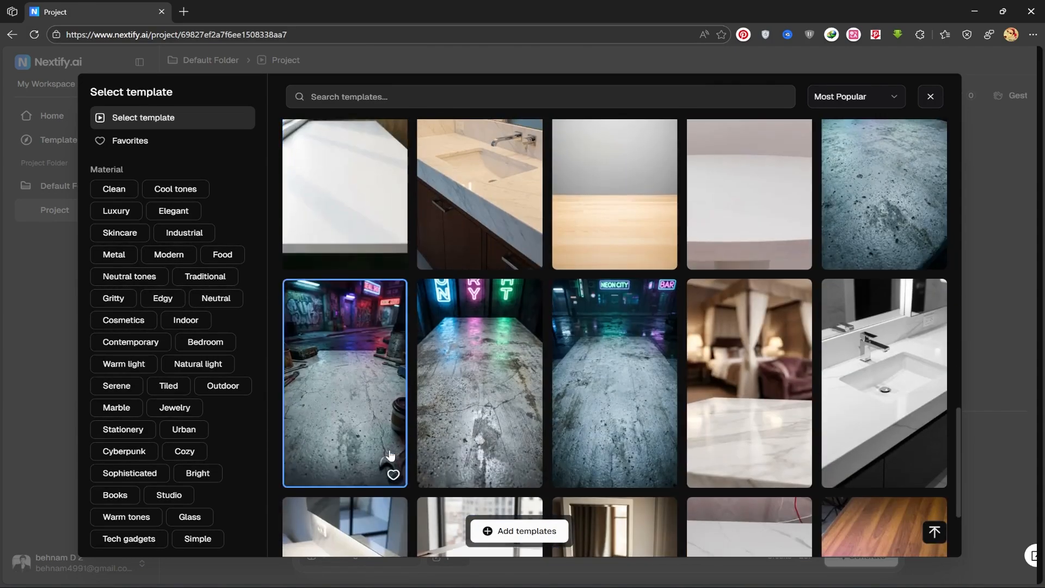
scroll(389, 455, "down", 5)
left_click(623, 376)
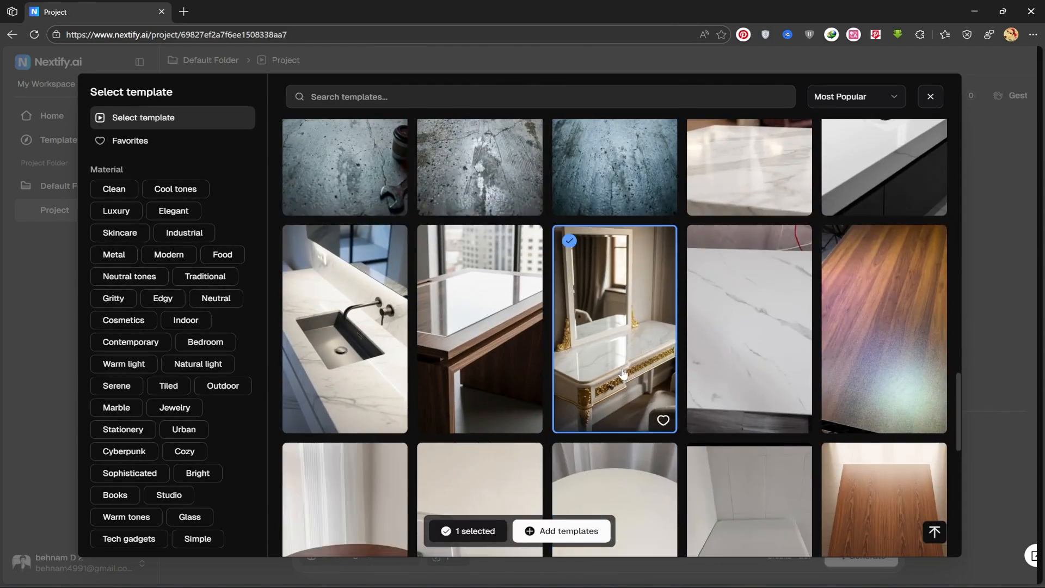
left_click(542, 529)
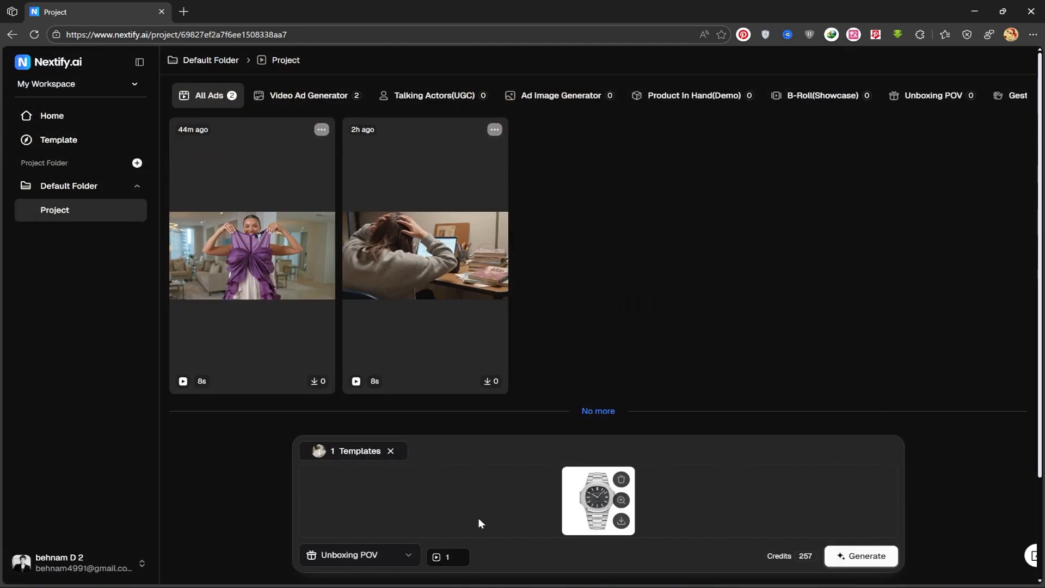
Set the number of unboxing videos to 4 and confirm their generation.
left_click(444, 561)
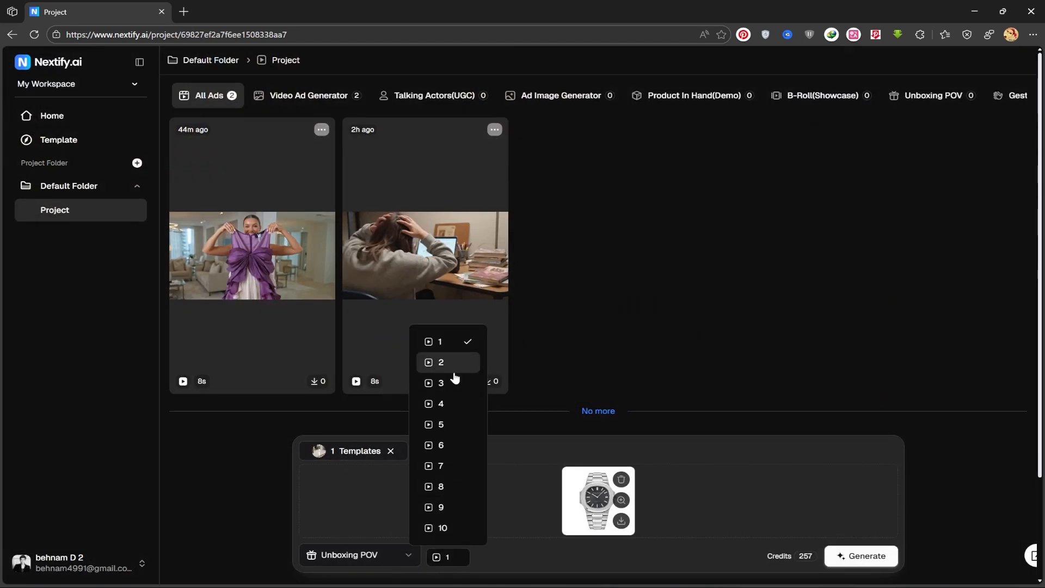
left_click(462, 409)
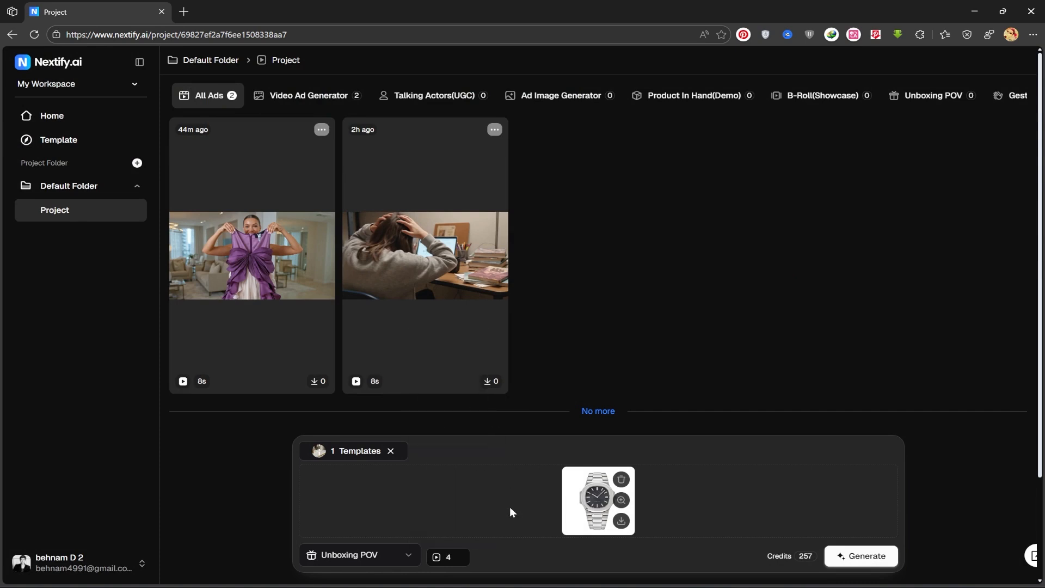
left_click(854, 558)
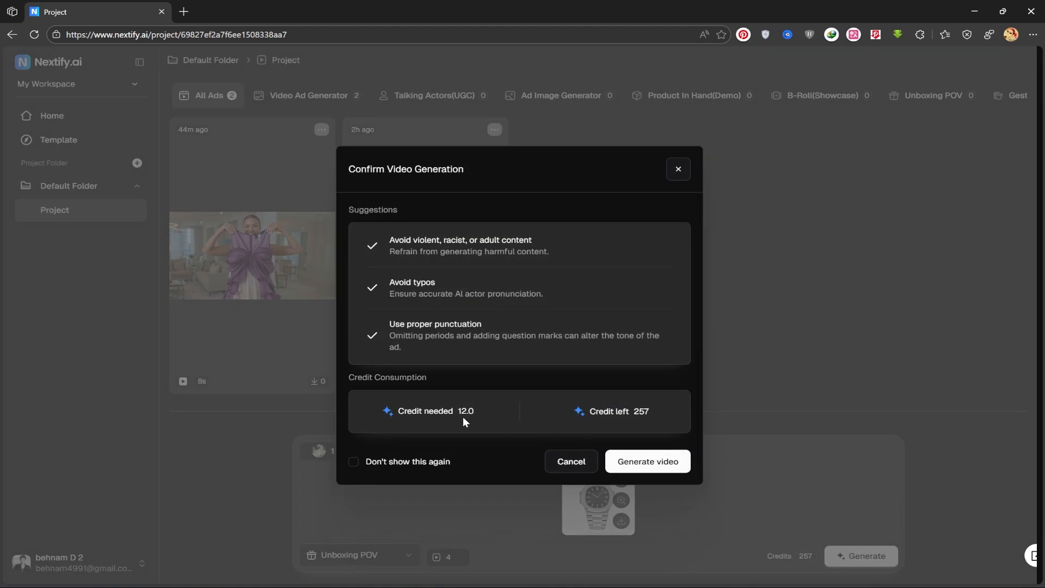
left_click(648, 462)
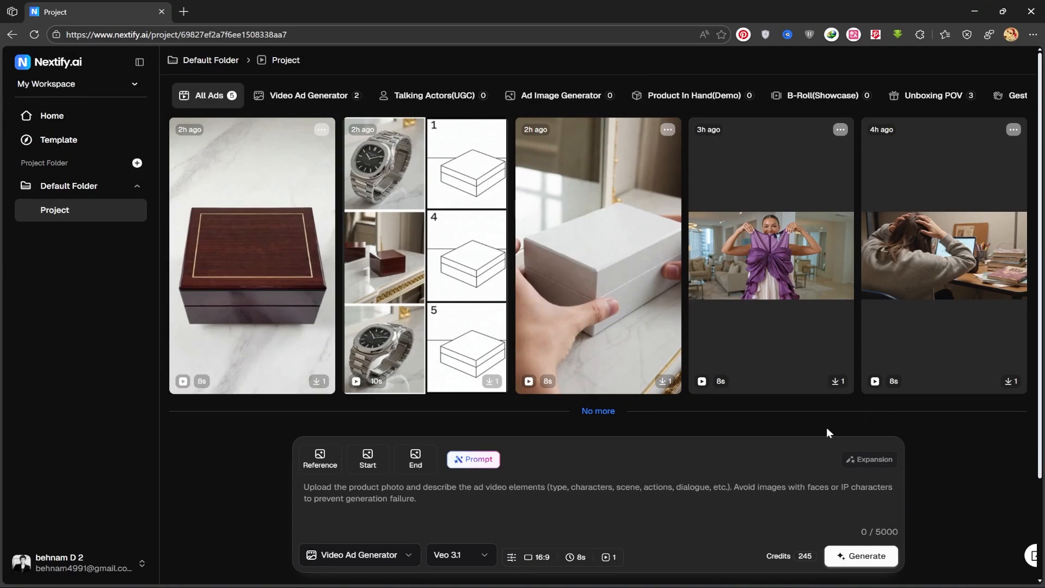
Play the three generated watch unboxing videos one after another, closing each preview.
left_click(624, 323)
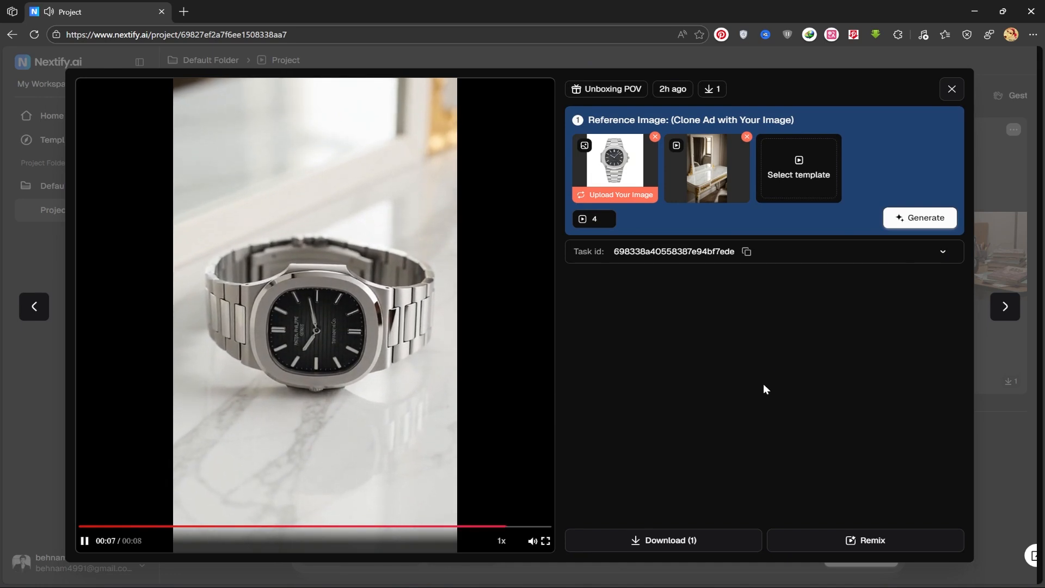
left_click(952, 91)
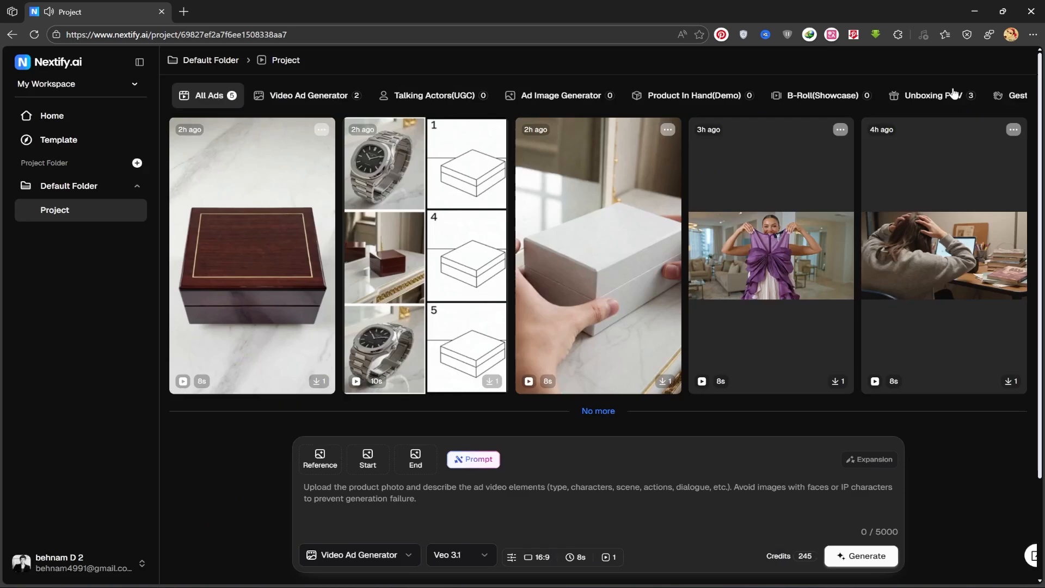
left_click(420, 287)
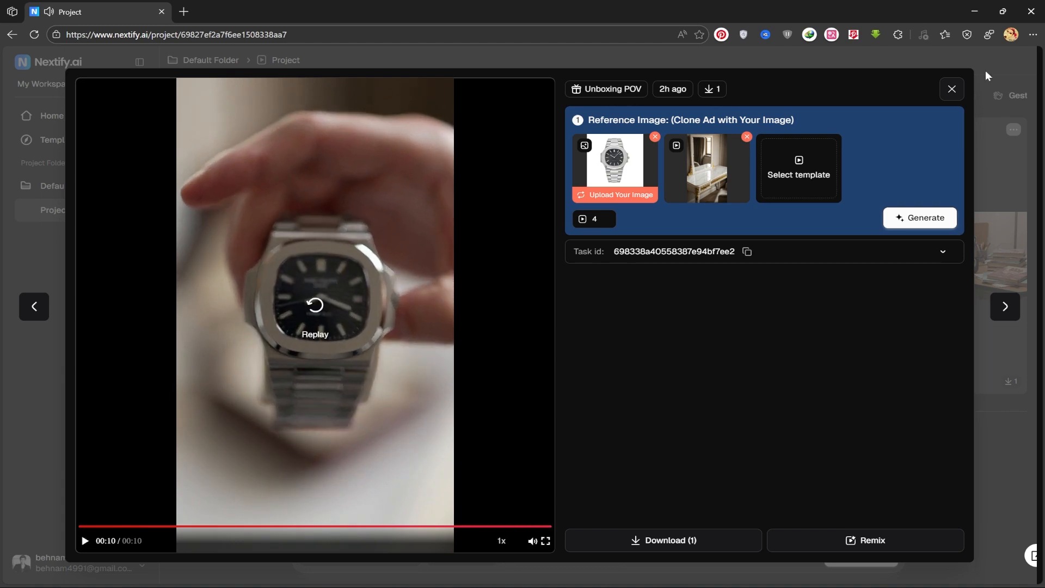
left_click(956, 92)
left_click(252, 317)
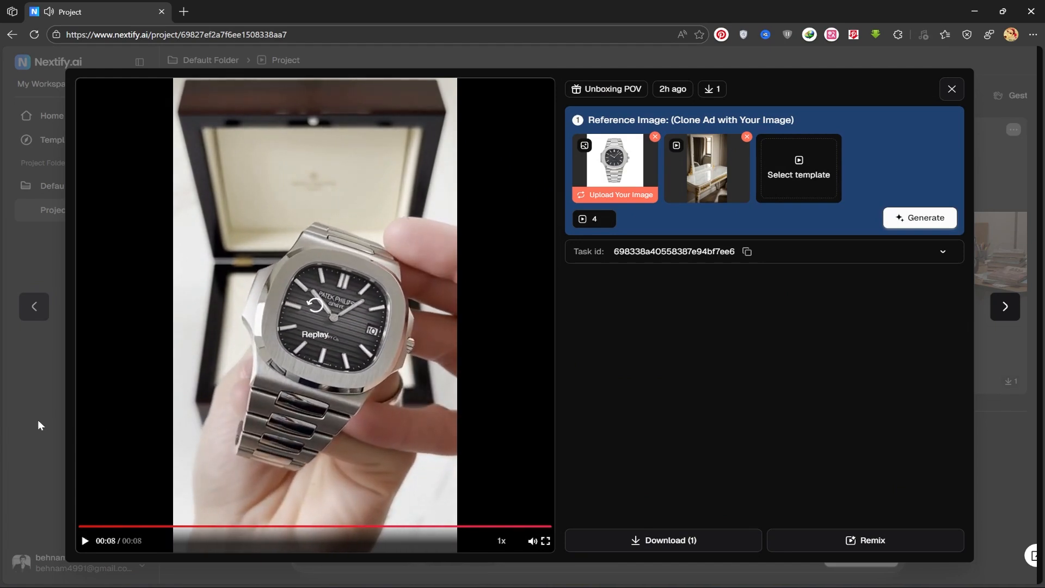
left_click(953, 89)
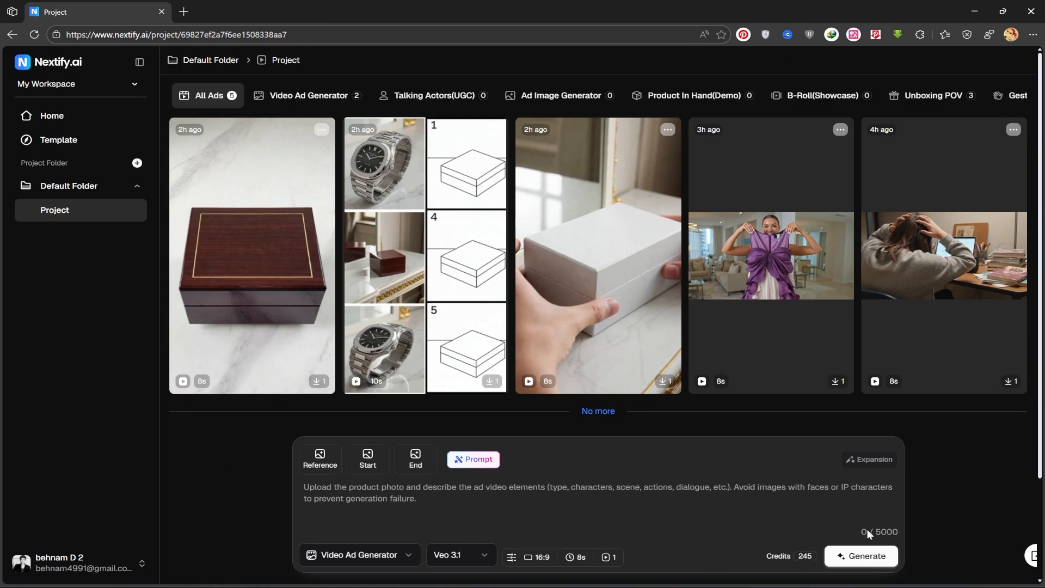
Switch the ad type to Video Ad Generator and keep Sora 2 Pro as the model.
left_click(348, 555)
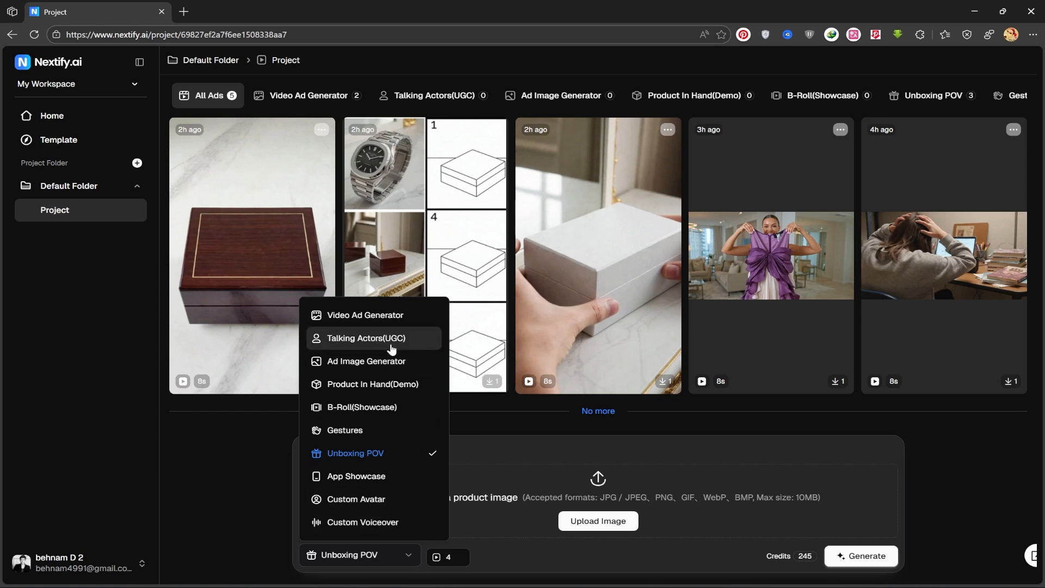
left_click(381, 317)
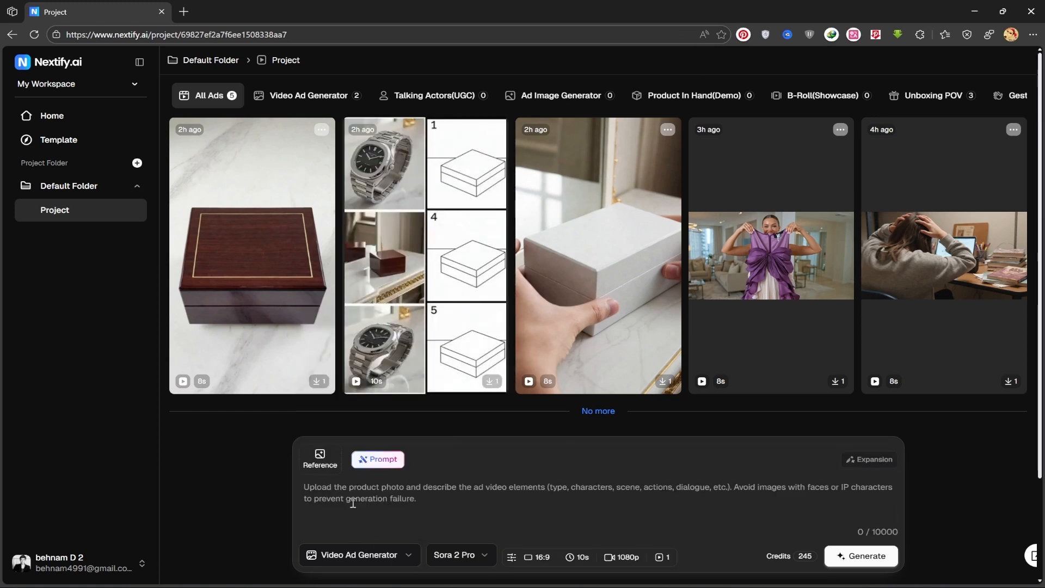
left_click(452, 561)
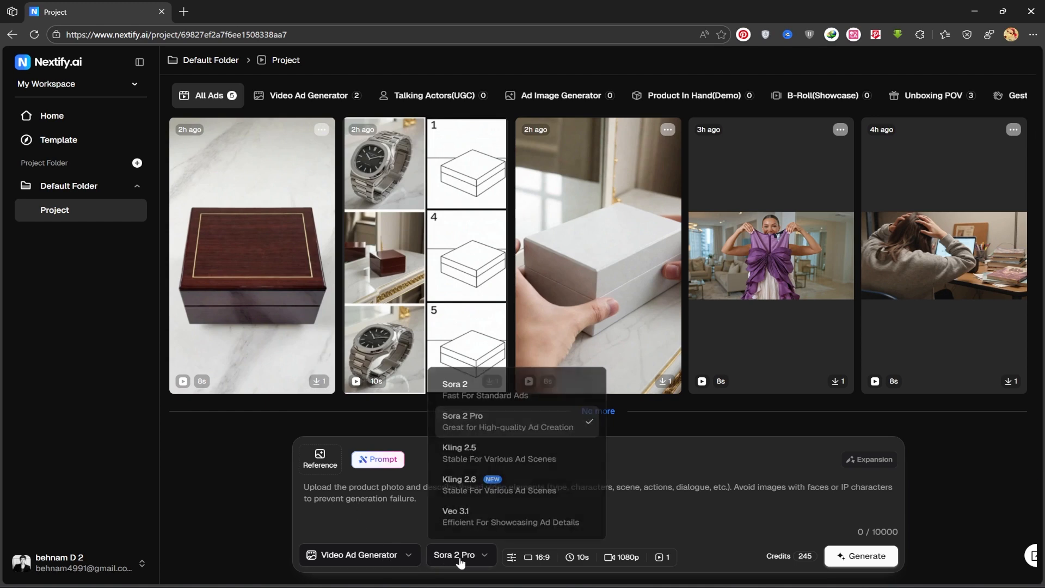
left_click(497, 420)
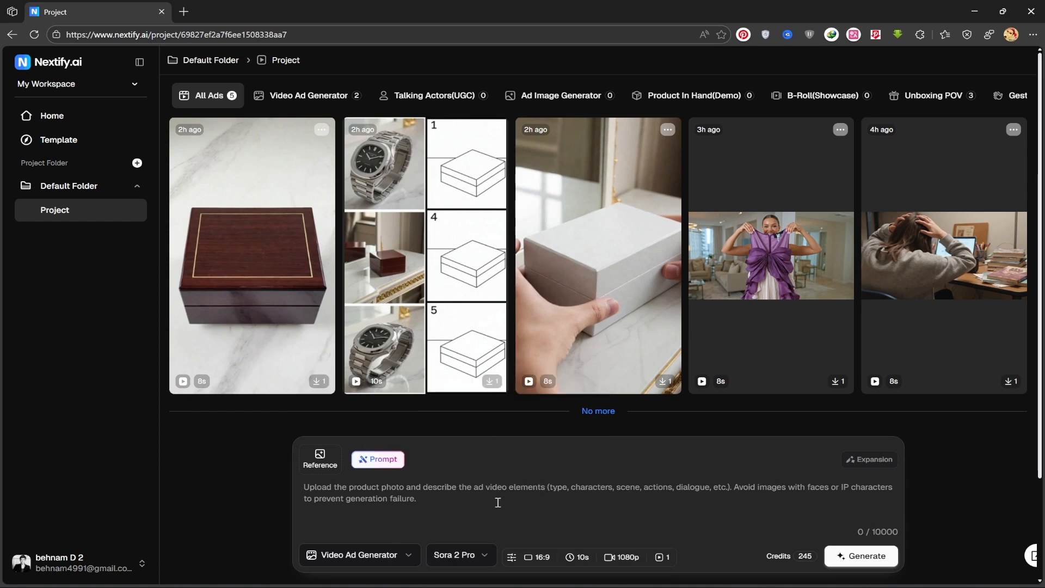
Set the video duration to 15s and check the quality and video count settings.
left_click(545, 559)
left_click(642, 479)
left_click(639, 448)
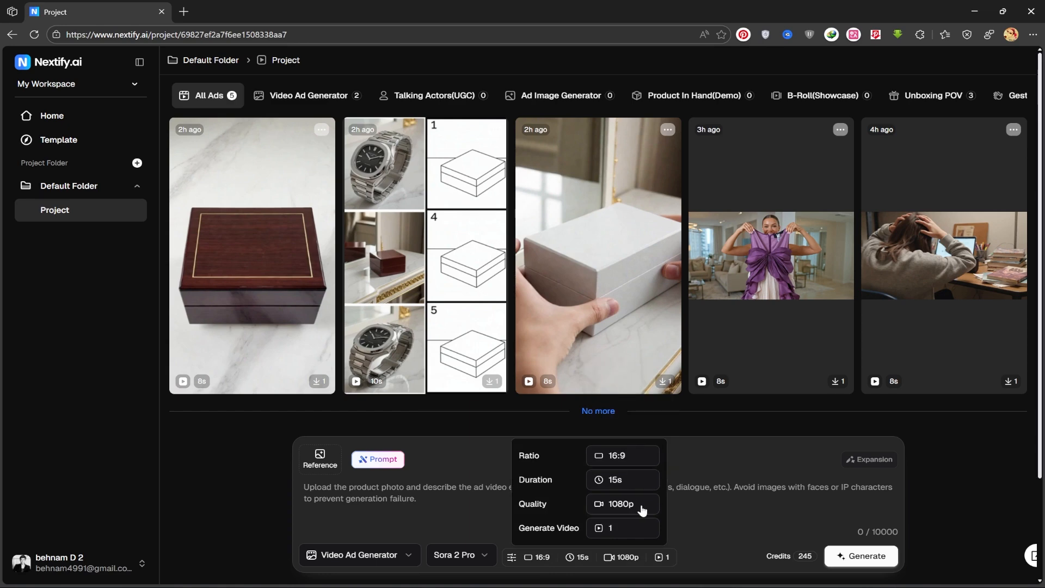
left_click(641, 507)
left_click(610, 539)
left_click(482, 530)
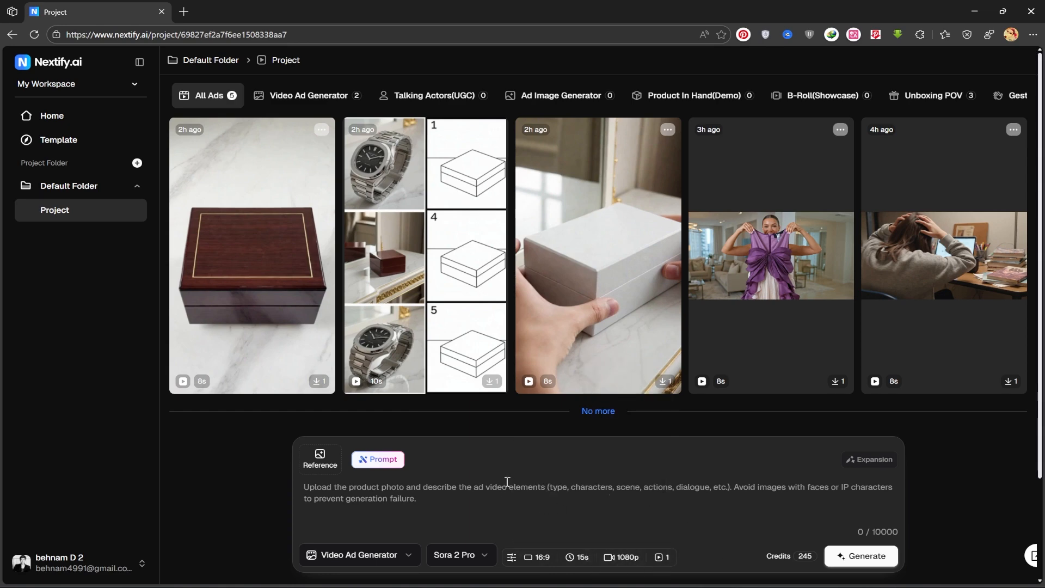
Upload the white JBL speaker photo from the jbl folder as the reference image, browsing the files as tiles.
left_click(320, 460)
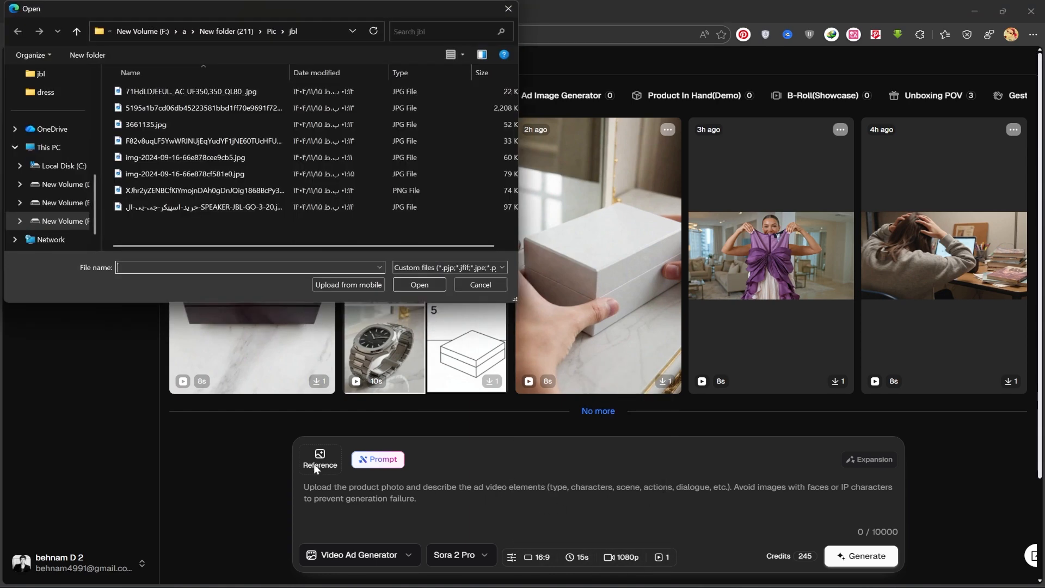
left_click(462, 55)
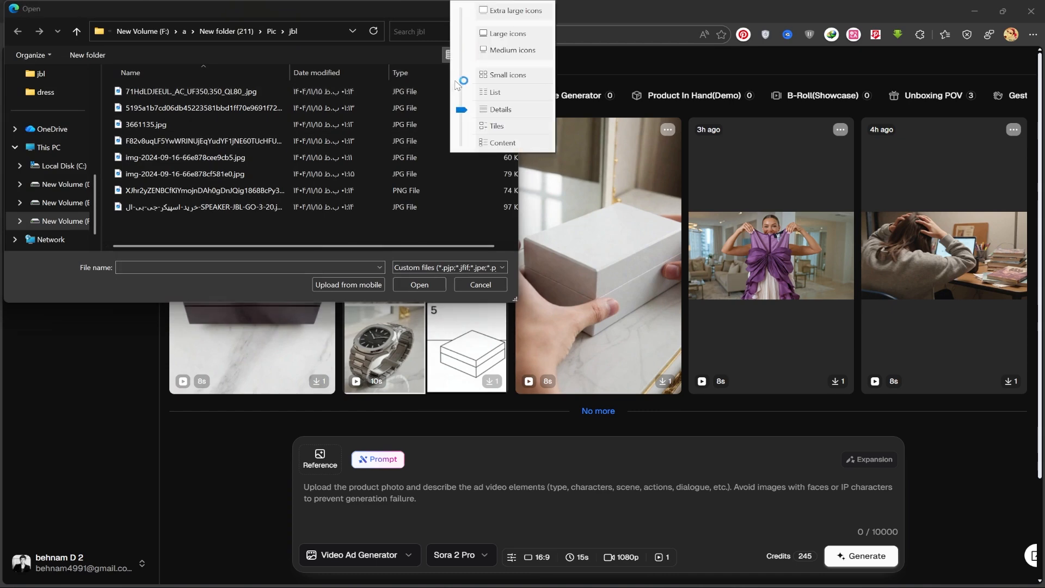
left_click(474, 112)
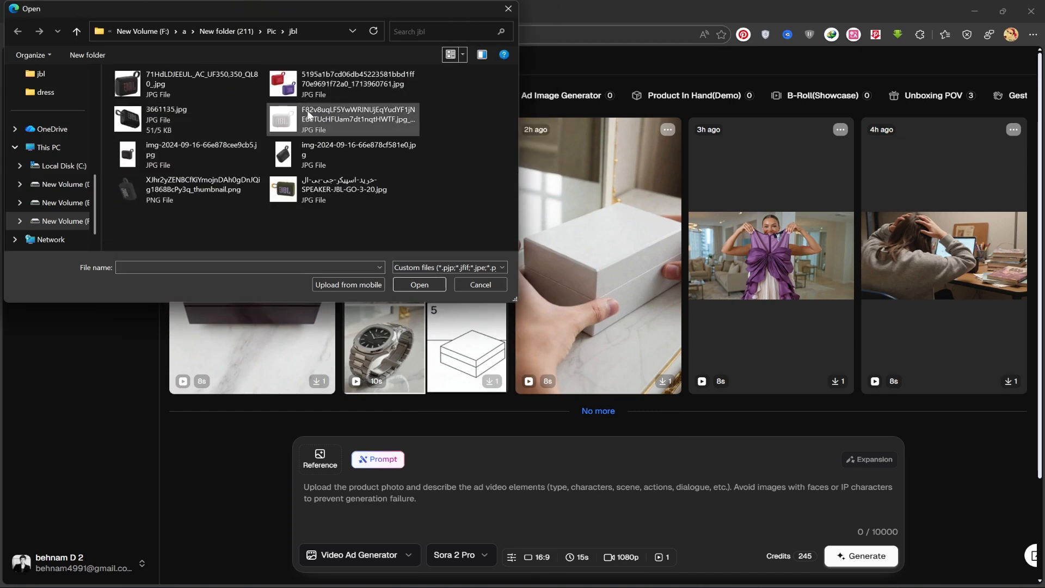
double_click(309, 144)
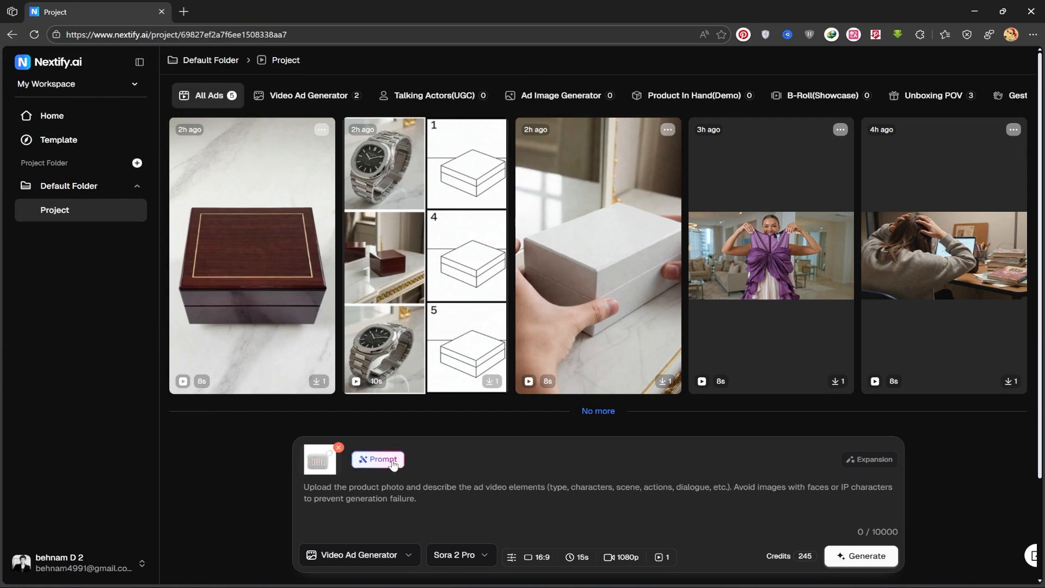
Start the prompt guide for the speaker, set the video type to Product Demo and proceed to the scenario suggestions.
left_click(392, 460)
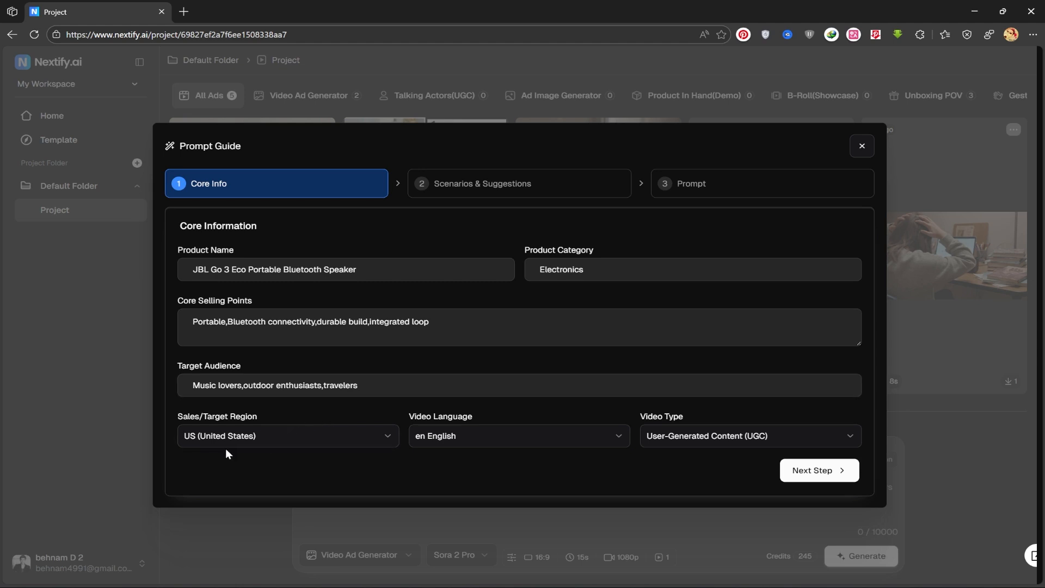
left_click(761, 436)
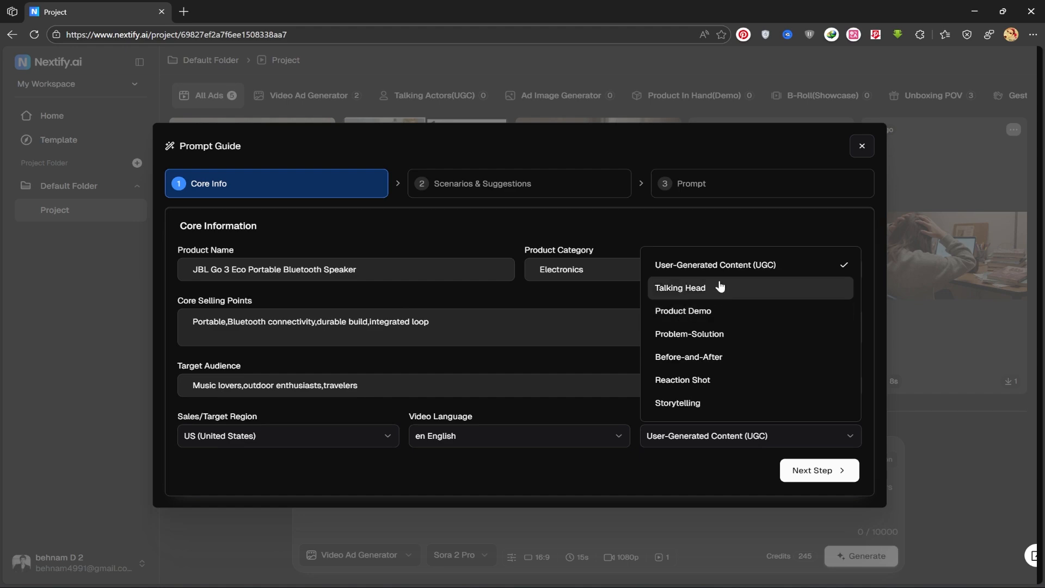
left_click(675, 312)
left_click(815, 471)
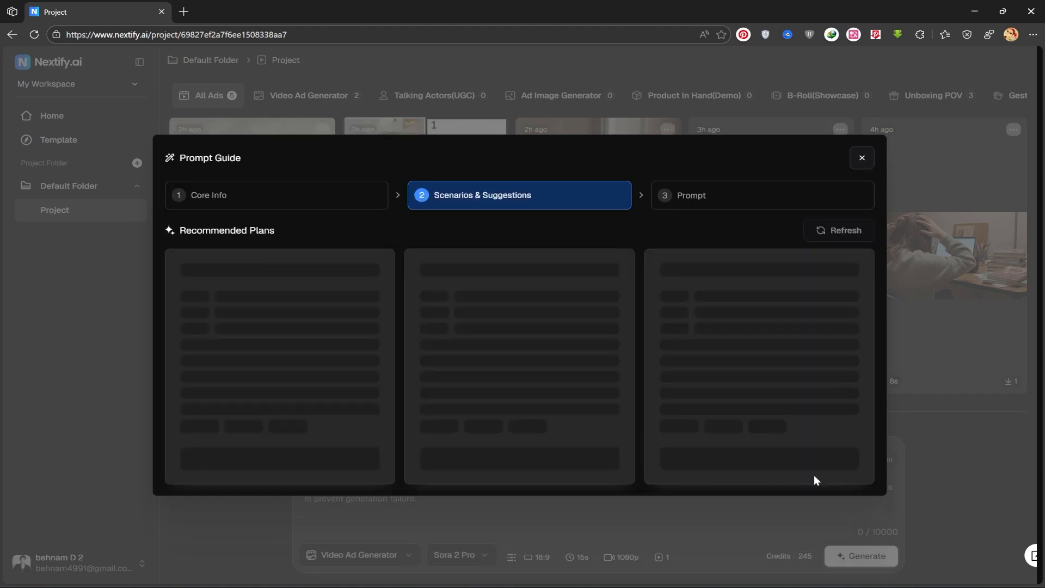
Review the recommended plans and choose the vibrant city street scenario.
scroll(515, 381, "up", 2)
scroll(699, 310, "up", 2)
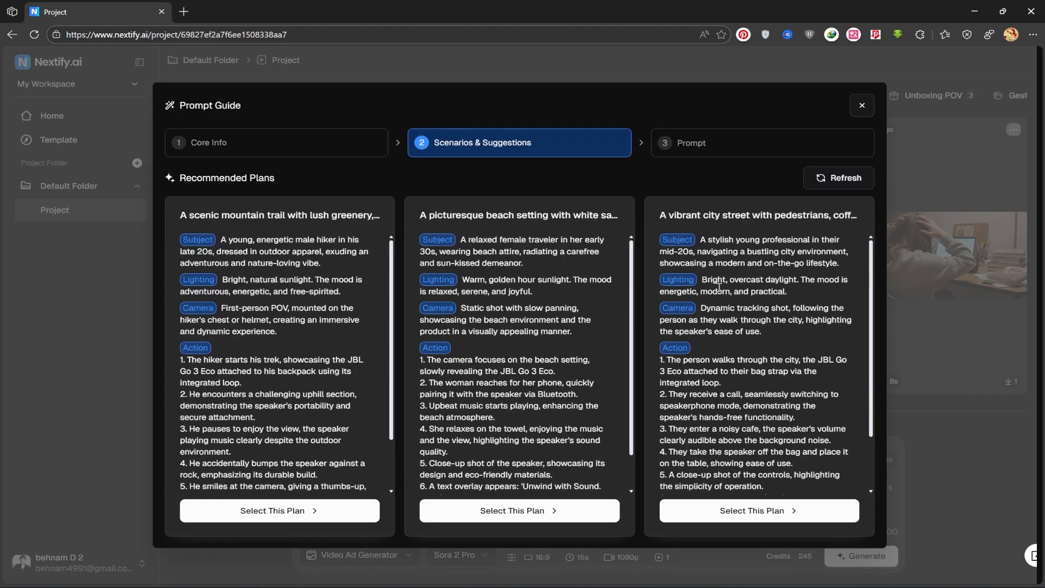
scroll(751, 368, "down", 2)
left_click(756, 511)
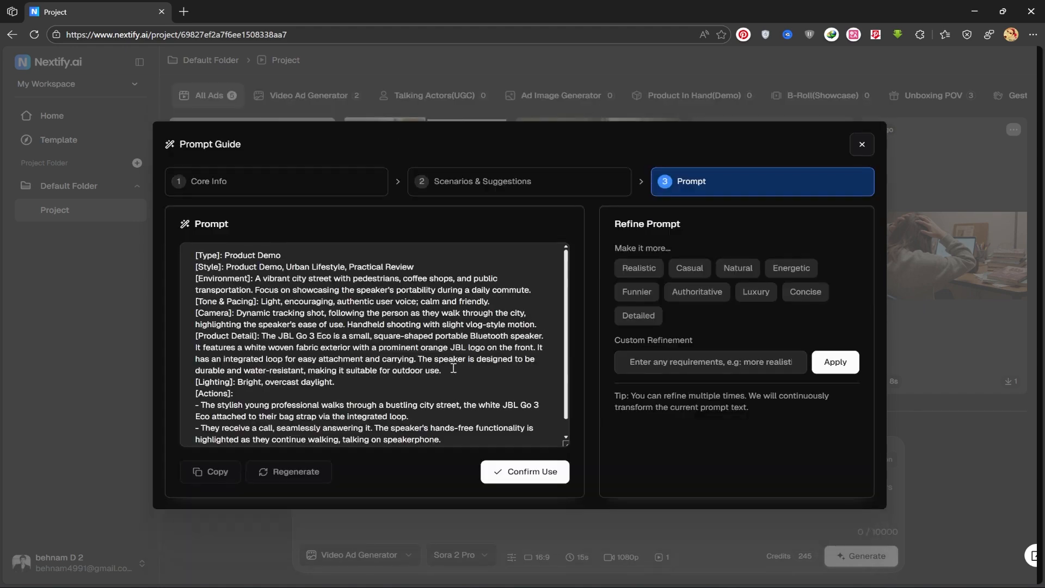
Read through the proposed prompt, confirm its use and generate the JBL speaker video ad.
scroll(453, 369, "down", 5)
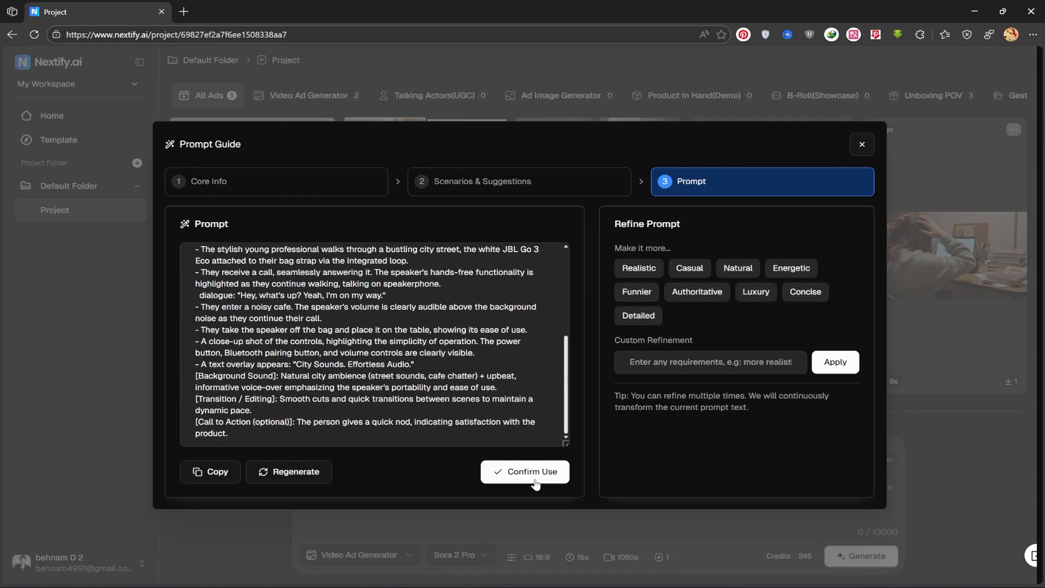
left_click(525, 471)
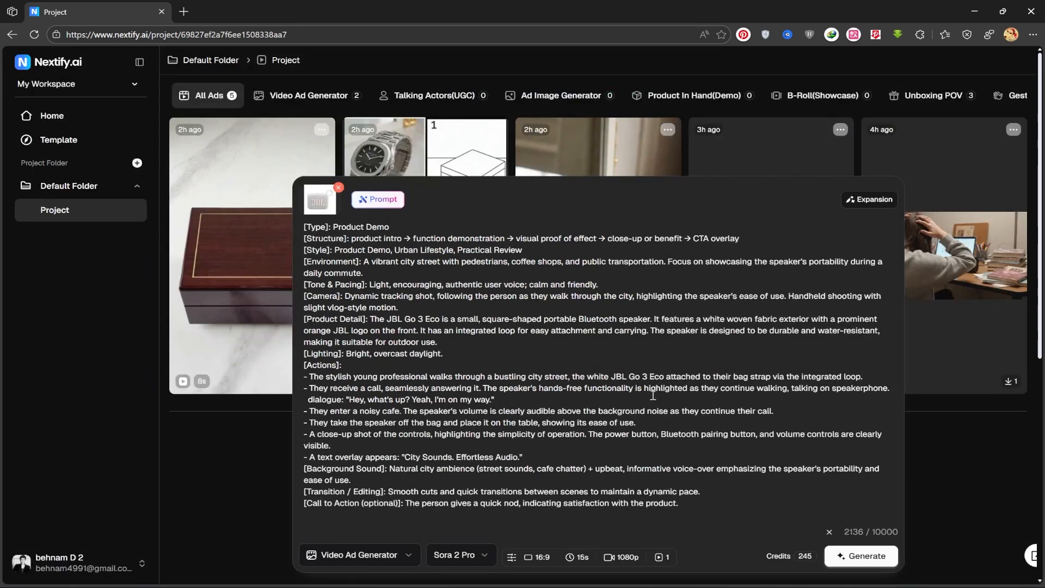
left_click(865, 557)
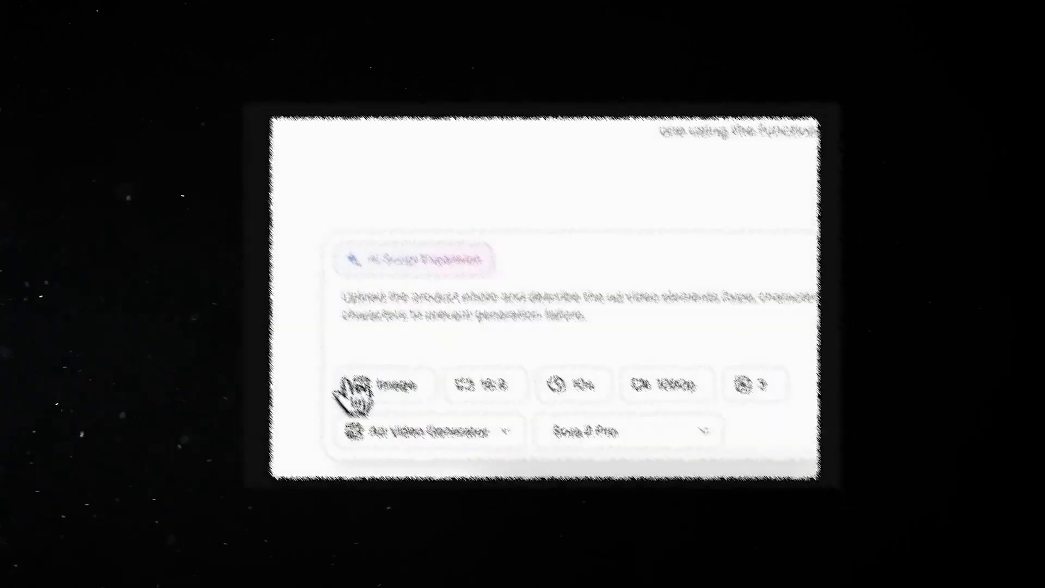
Upload the wine-red hooded coat picture as the product image for the Ad Video Generator.
left_click(379, 374)
left_click(363, 233)
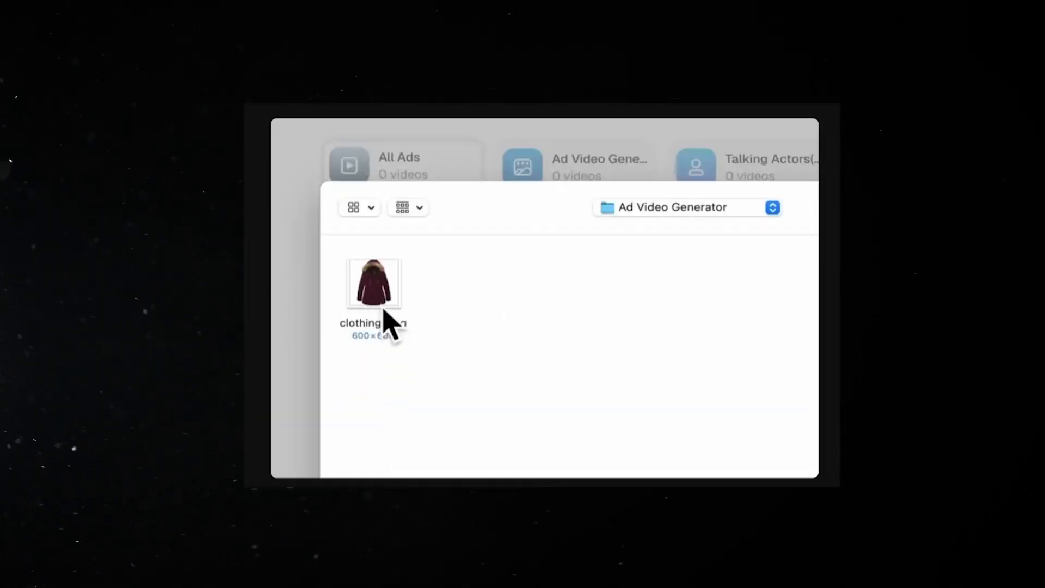
left_click(381, 299)
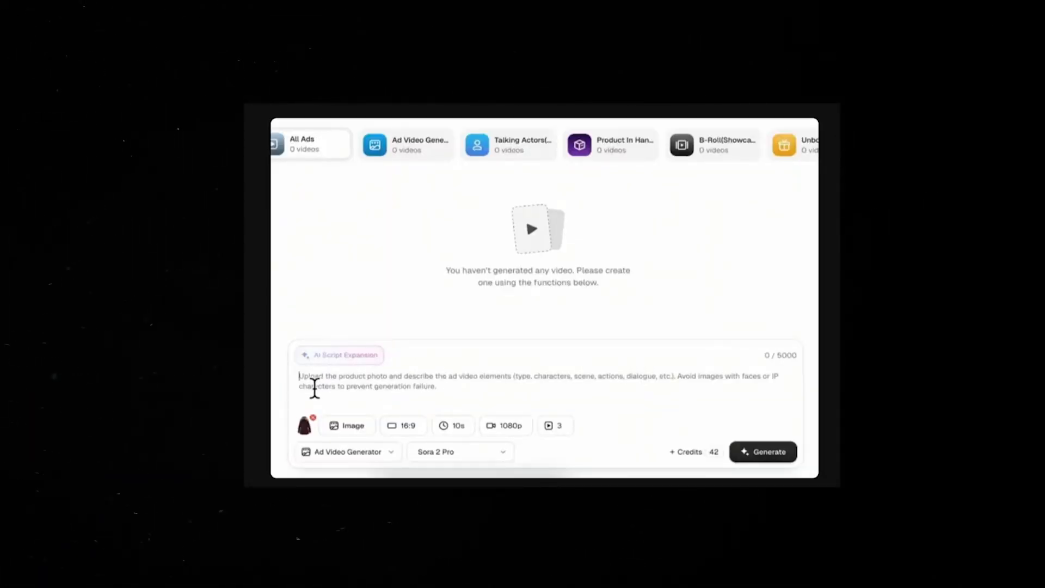
Enter a cinematic ad prompt about a woman in a wine-red winter coat, expand it with AI Script Expansion and generate the video.
type("Create a cinematic AI-generated ad video. A stylish young European-American woman wears a rich wine-red winter coat with a fluffy, oversized hood. The scene is a gentle snowfall in a serene pine forest. Use extreme close-ups to showcase the plush texture of the faux fur hood lining and the soft, dense weave of the coat's outer material. Capture slow-motion shots of snowflakes landing on the coat's shoulders, and detailed close-ups of the functional button and zipper details. The overall mood is serene, sophisticated, and warm.")
left_click(342, 357)
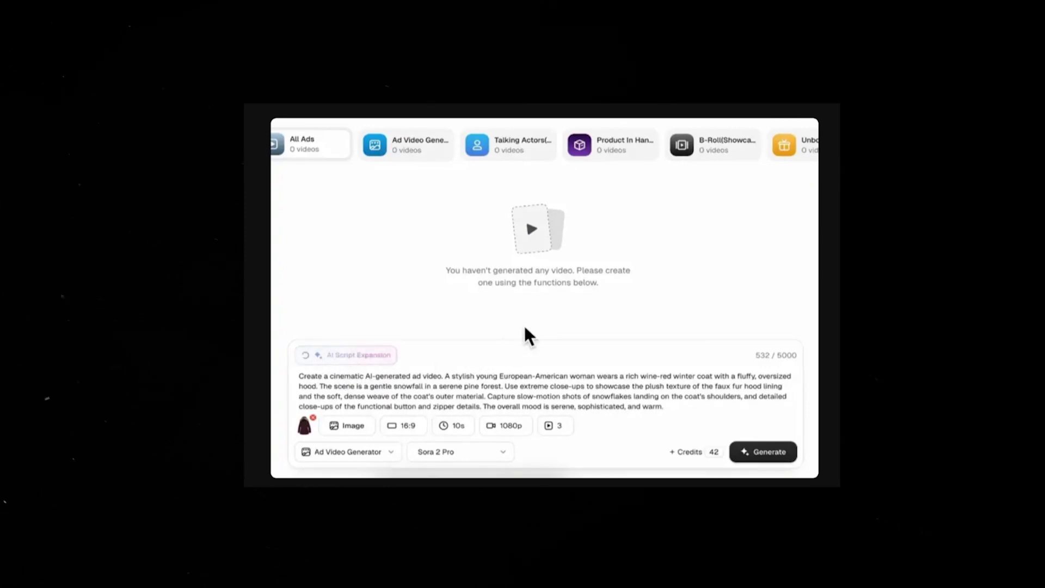
left_click(691, 438)
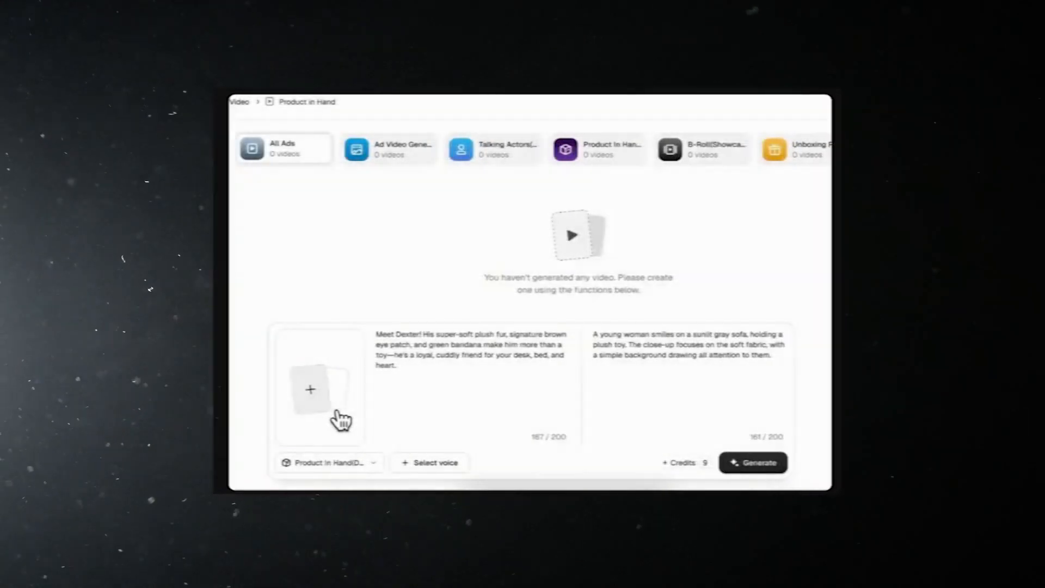
Open the Ad Asset Generator for the Product In Hand ad and upload Plush toy.jpeg as its reference image.
left_click(338, 416)
left_click(371, 388)
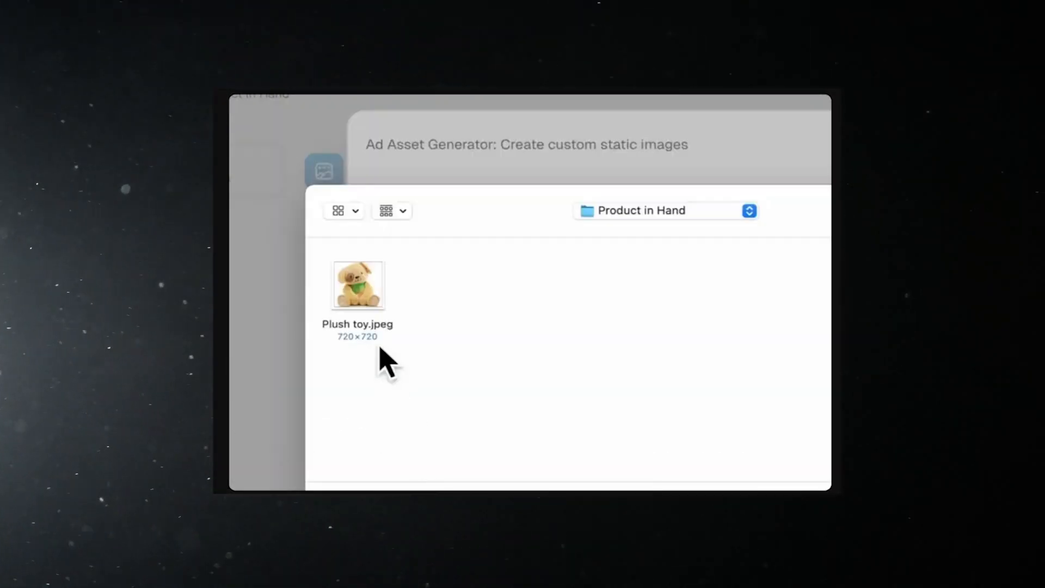
double_click(373, 315)
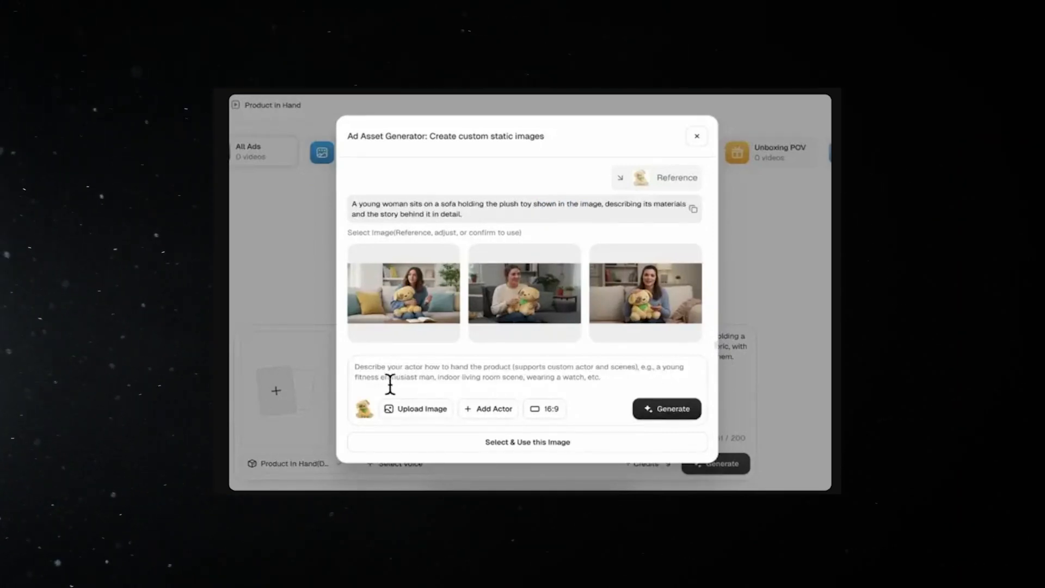
Generate images of a young woman on a sofa holding and describing the plush toy, and pick the first one.
type("A young woman sits on a sofa holding the plush toy shown in the image, describing its materials and the story behind it in detail.")
left_click(674, 421)
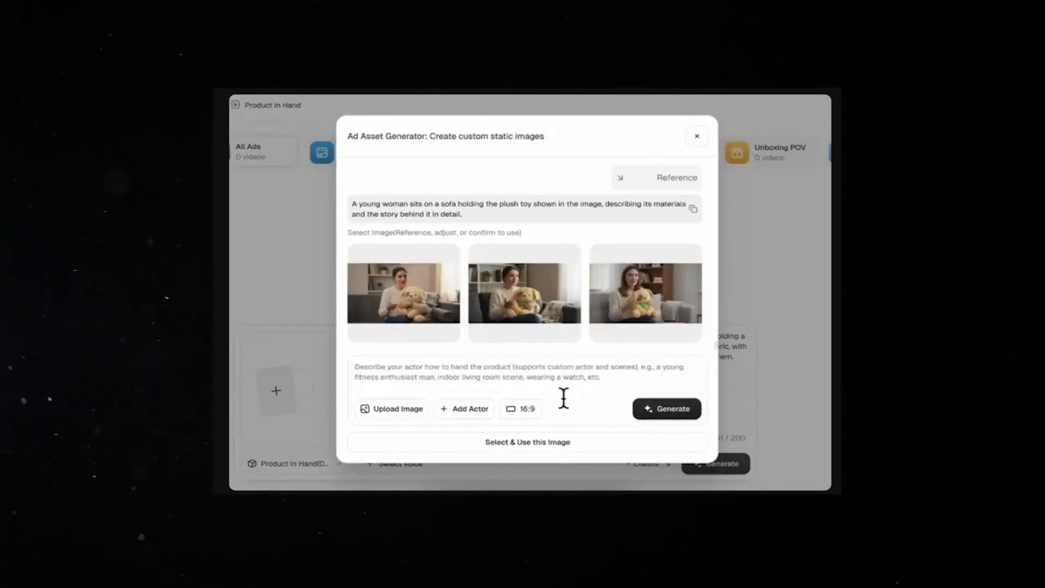
left_click(408, 309)
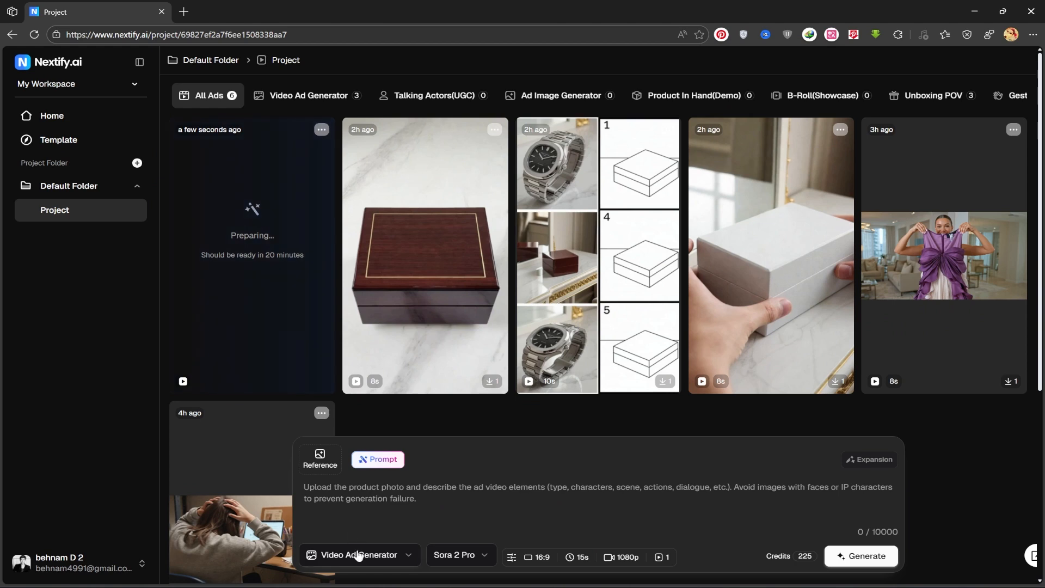
Switch the ad type to Ad Image Generator and keep Nano Banana Pro as the model.
left_click(341, 555)
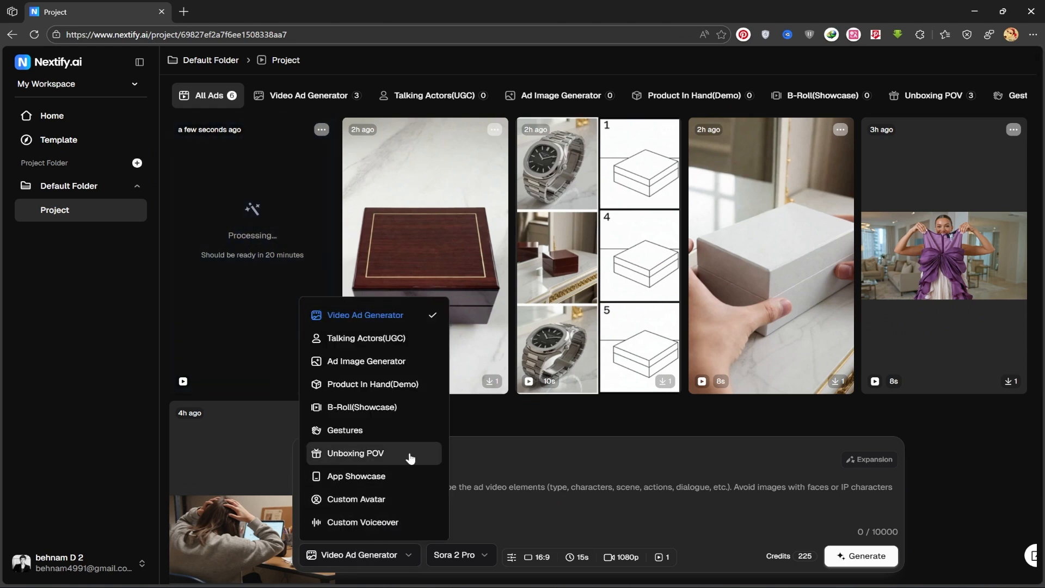
left_click(366, 361)
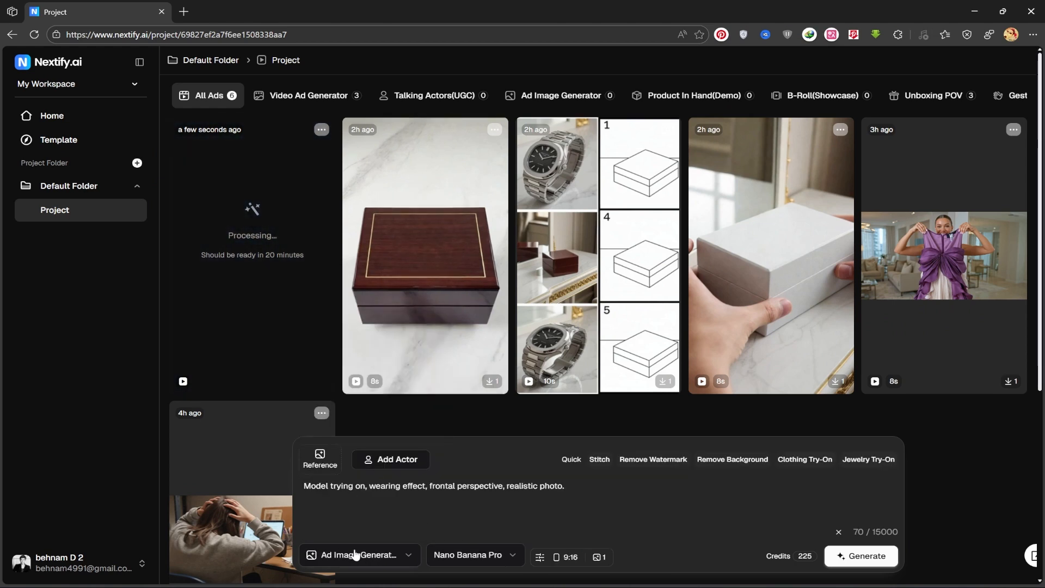
left_click(479, 554)
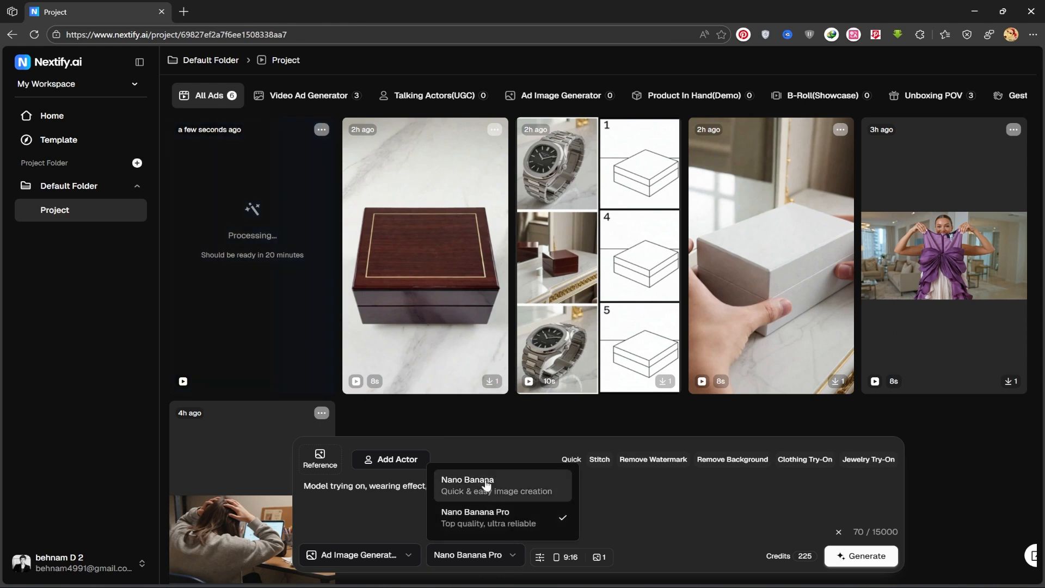
left_click(482, 521)
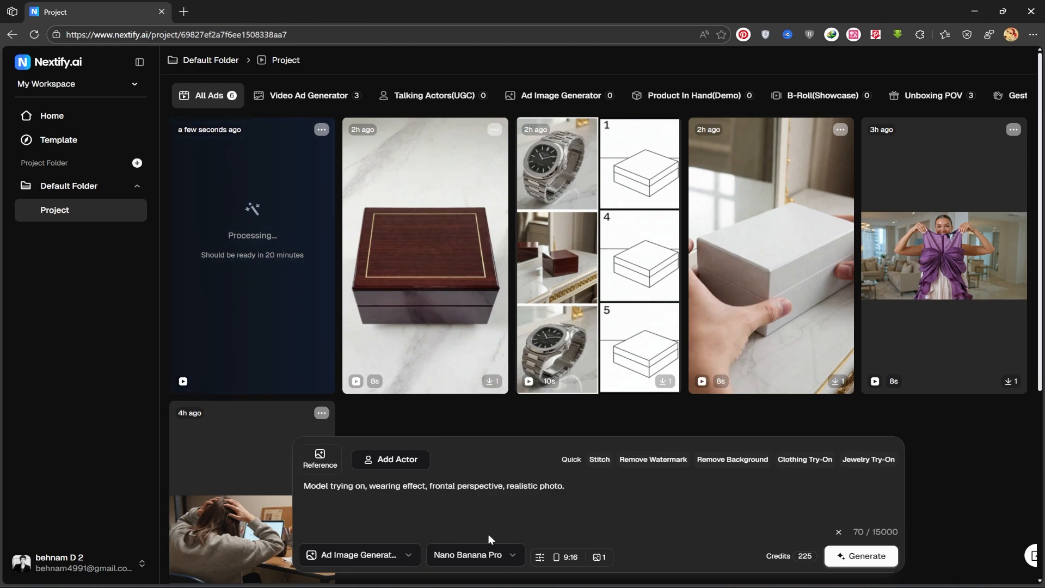
Set the image ratio to 16:9 and leave the number of images at 1.
left_click(568, 562)
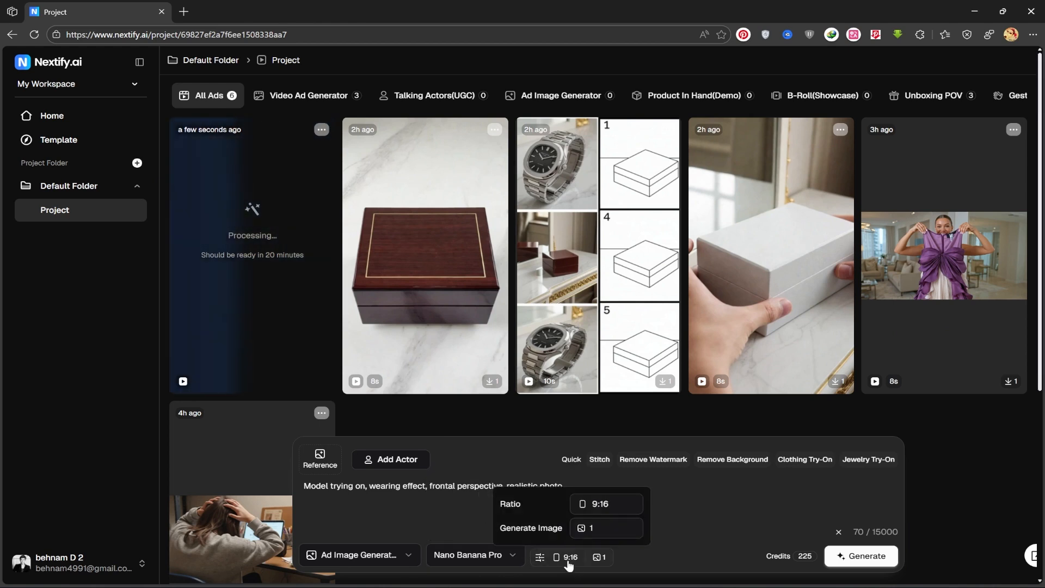
left_click(601, 503)
left_click(603, 558)
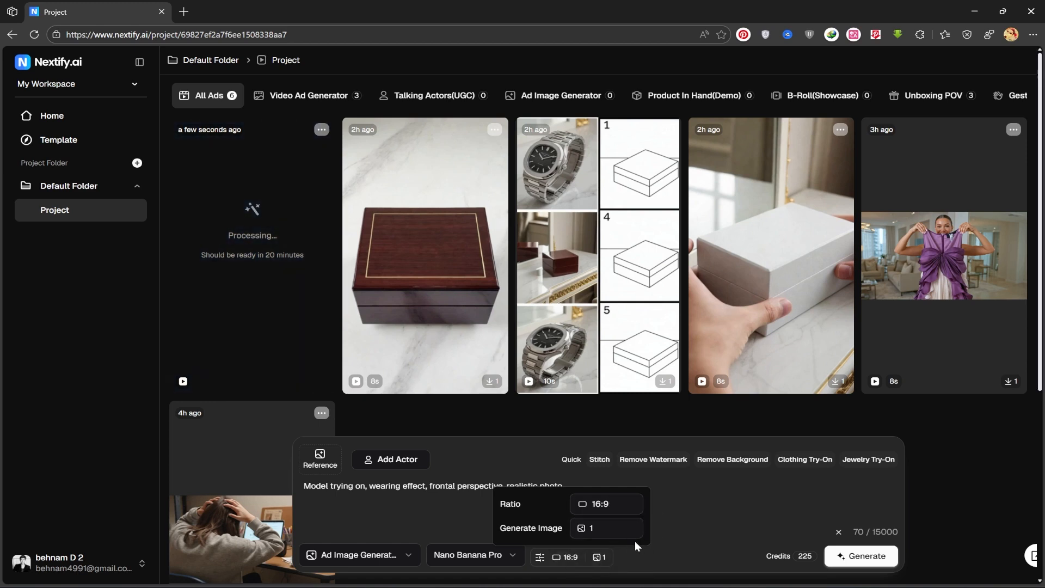
left_click(634, 556)
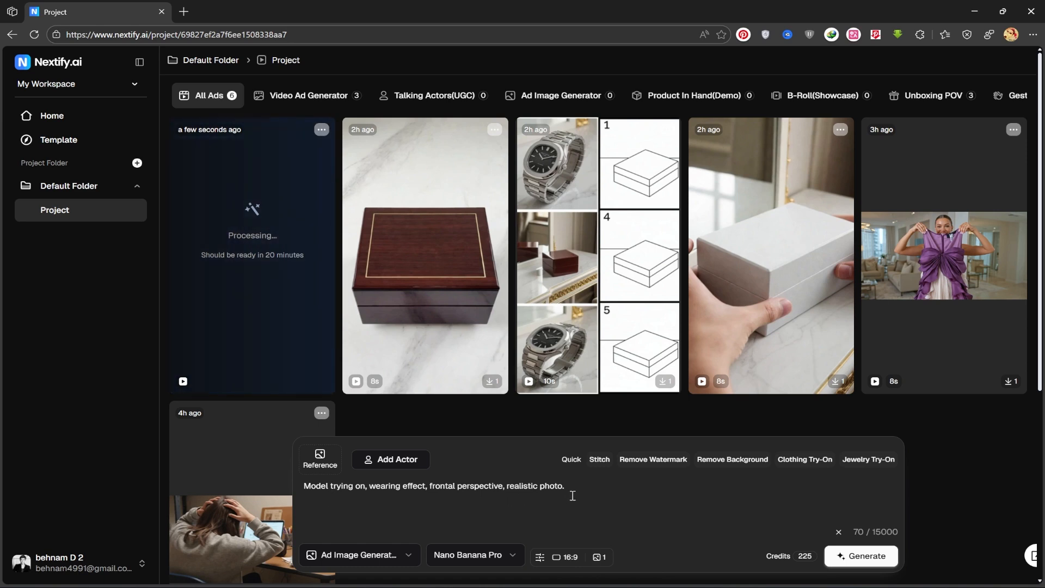
Replace the default prompt with: a Viral youtube thumnail for titled"create ads with AI!".
left_click_drag(572, 489, 302, 487)
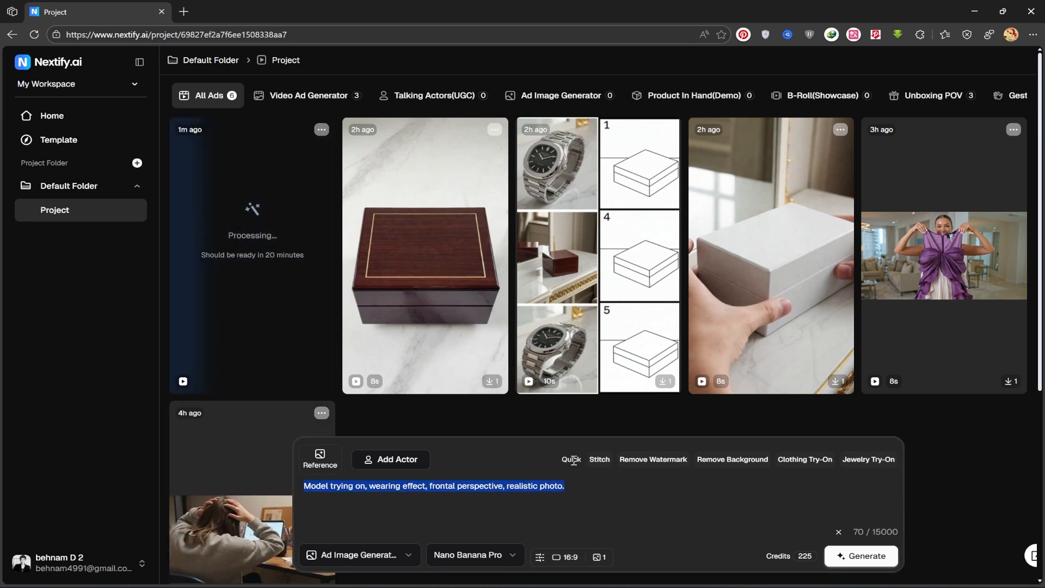
type("youtube thumnail for titled\"create ads\"")
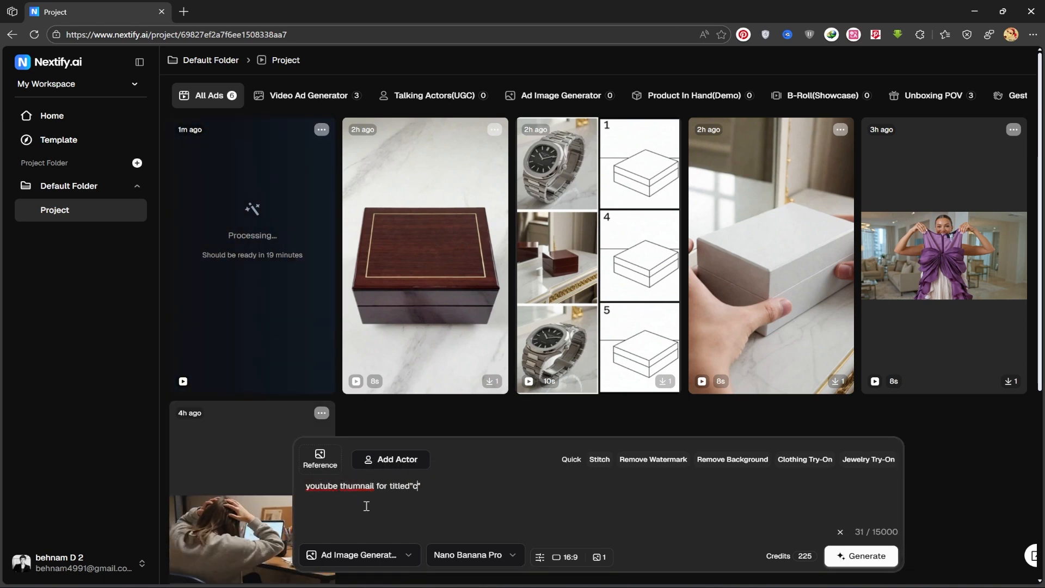
type(" with AI!")
key("Home")
type("a Viral")
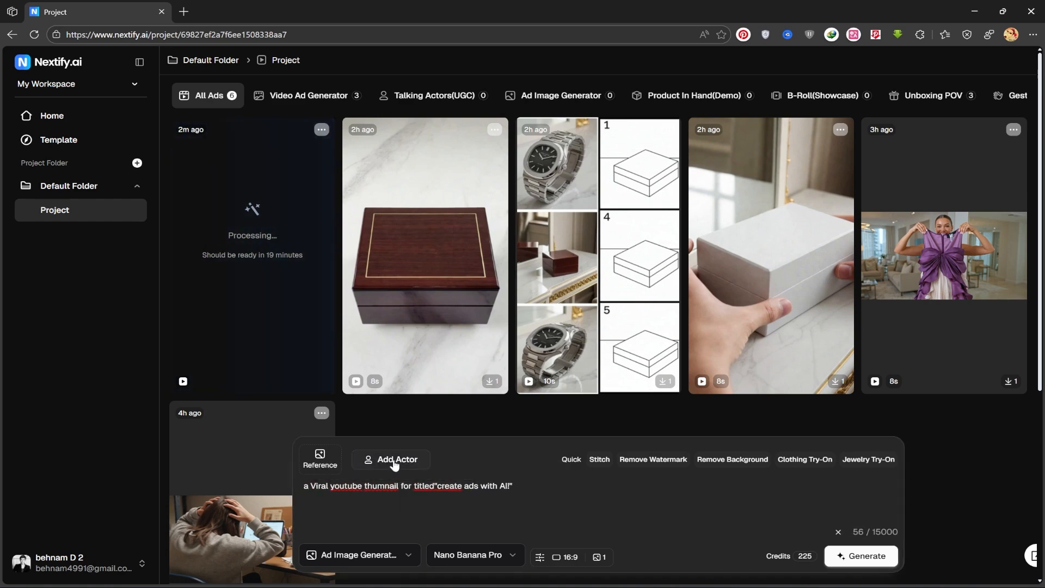
Look at the available actors and the options for creating an actor, and leave without adding one.
left_click(395, 463)
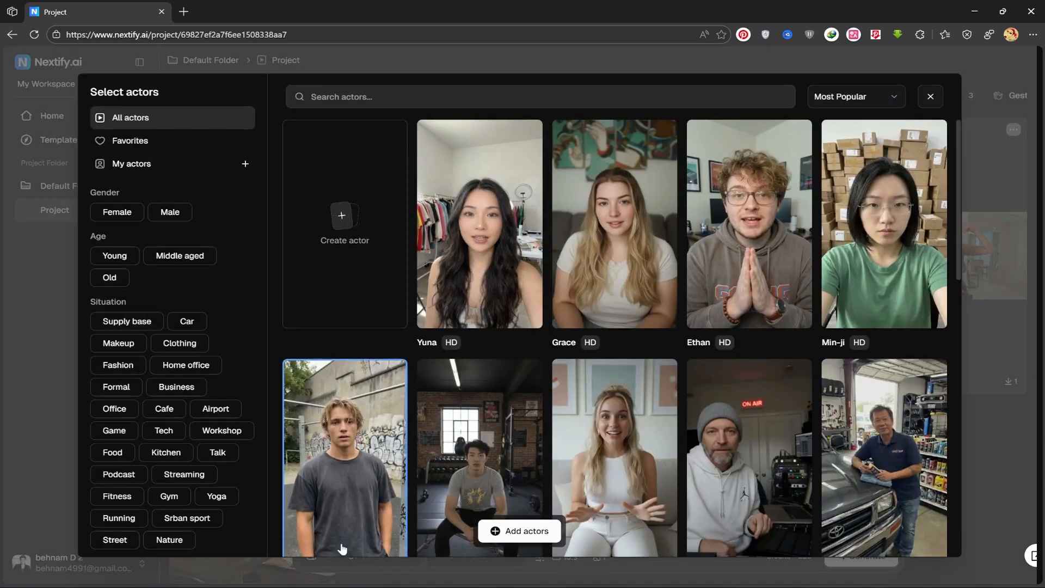
left_click(355, 234)
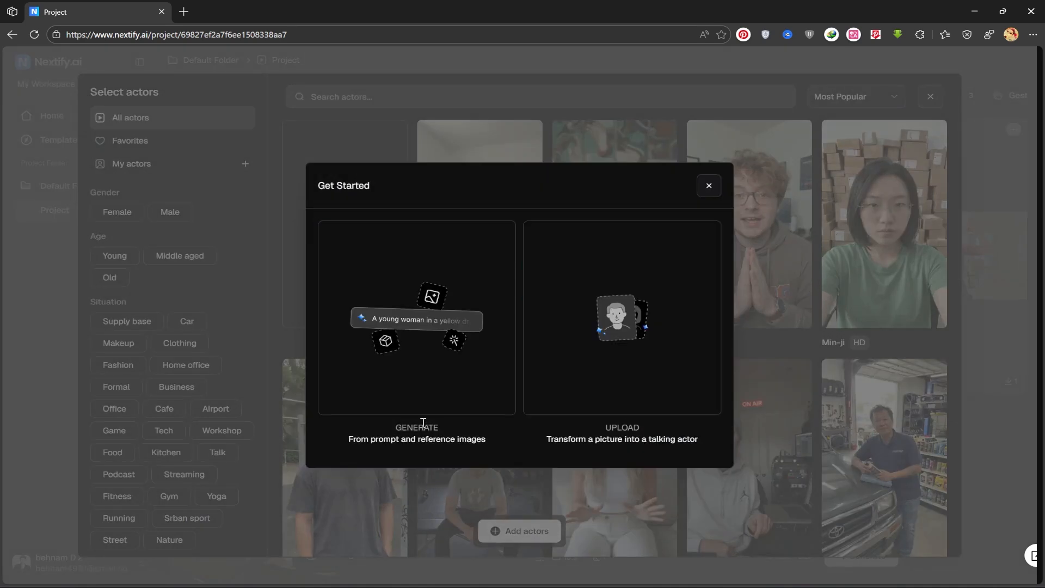
left_click(707, 186)
left_click(930, 96)
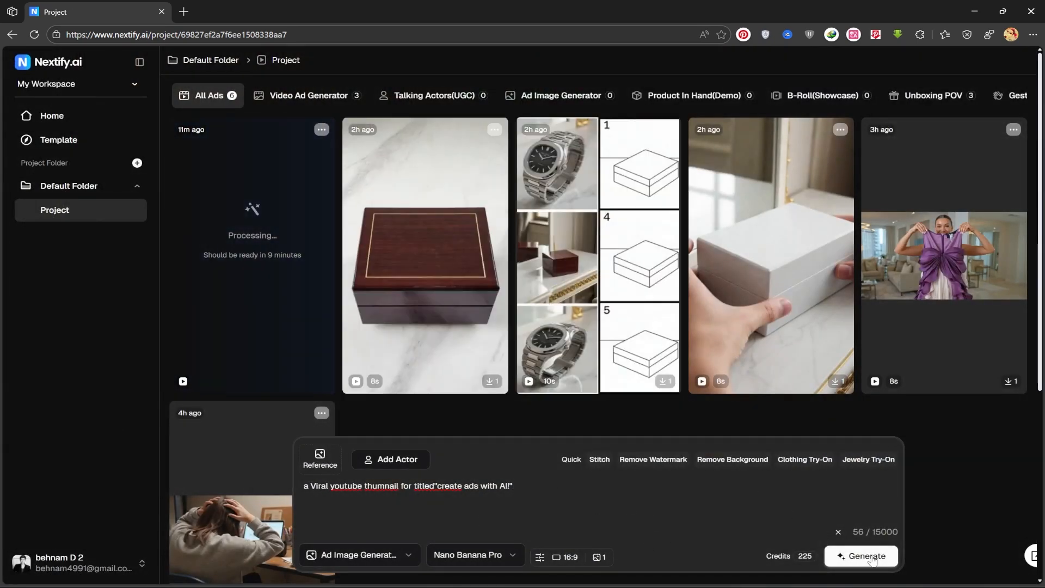
Generate the YouTube thumbnail image and view the result at full size.
left_click(870, 560)
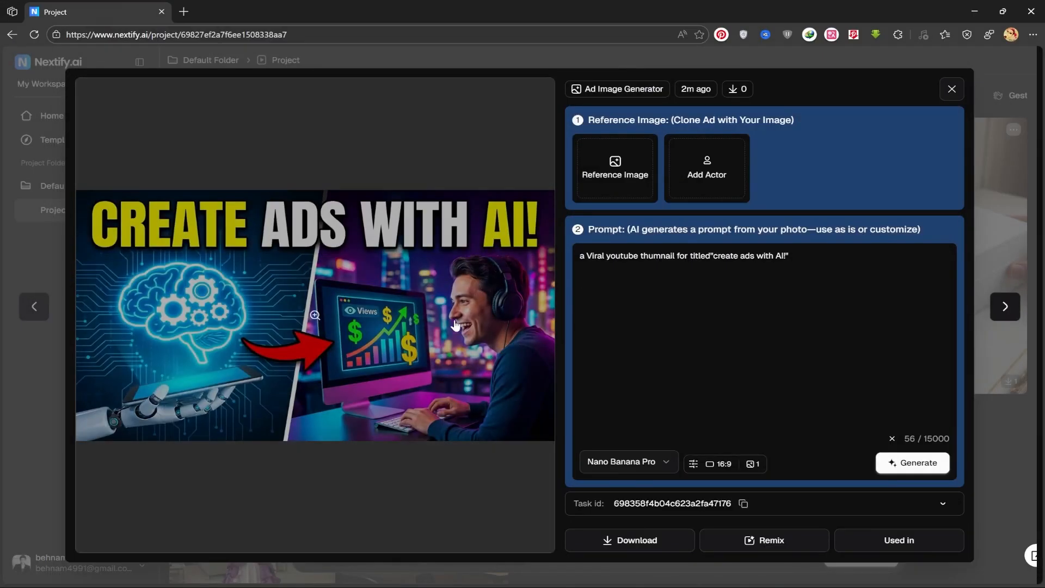
left_click(497, 327)
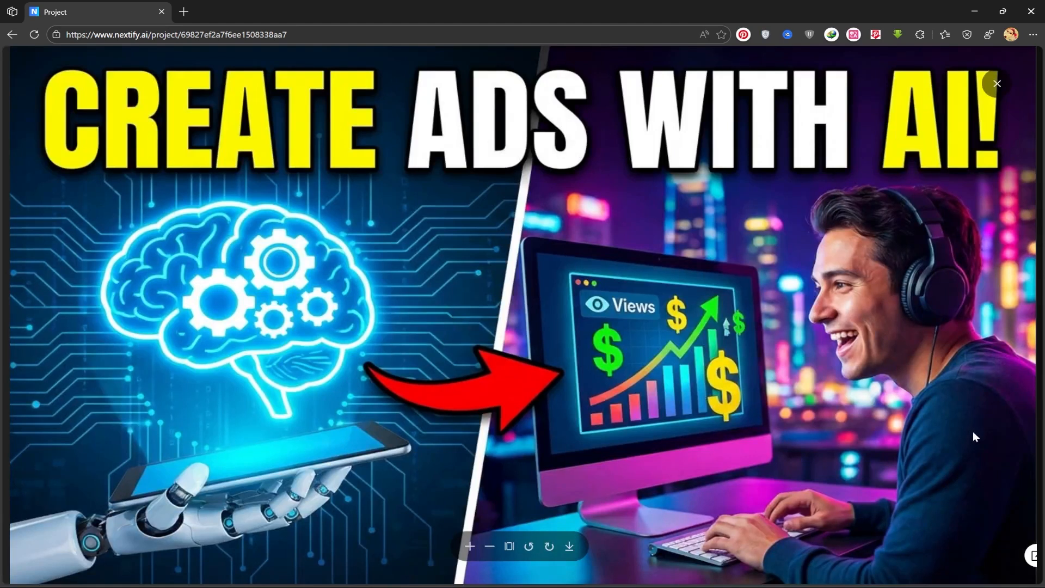
Close the generated thumbnail, and replay the JBL speaker video ad in its detail view before returning to the project.
left_click(994, 84)
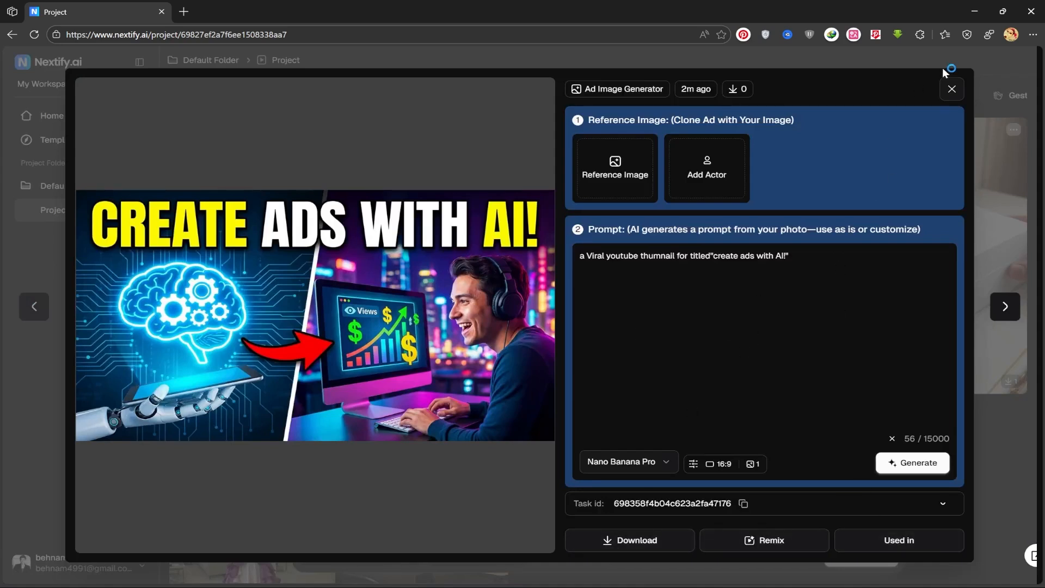
left_click(952, 88)
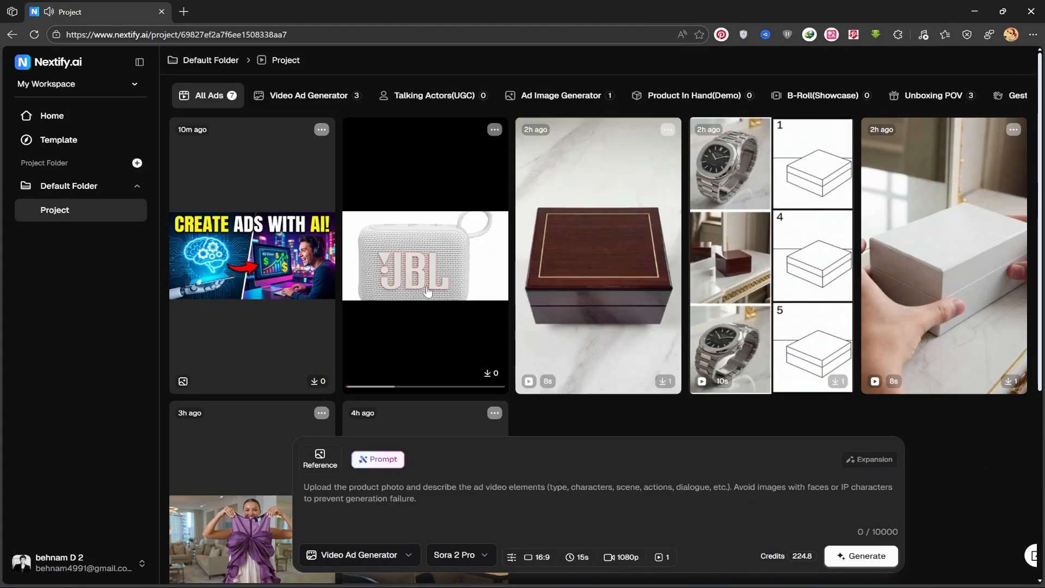
left_click(427, 327)
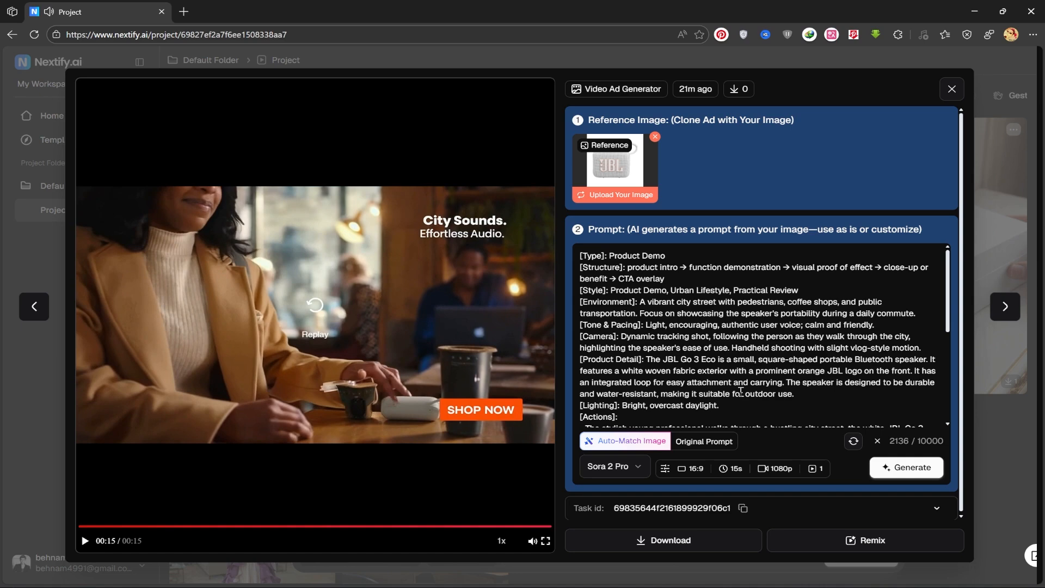
left_click(351, 331)
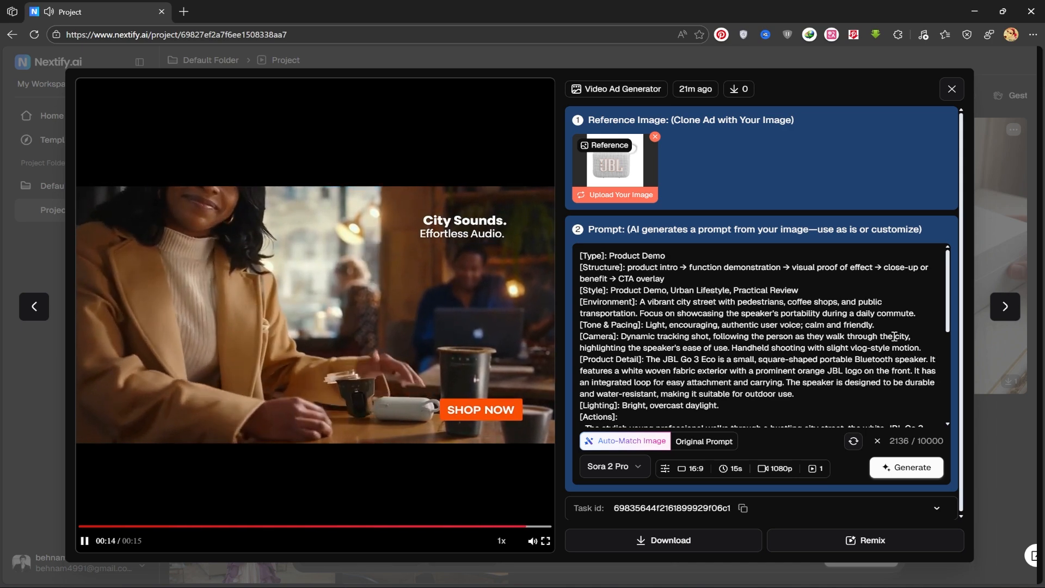
left_click(954, 89)
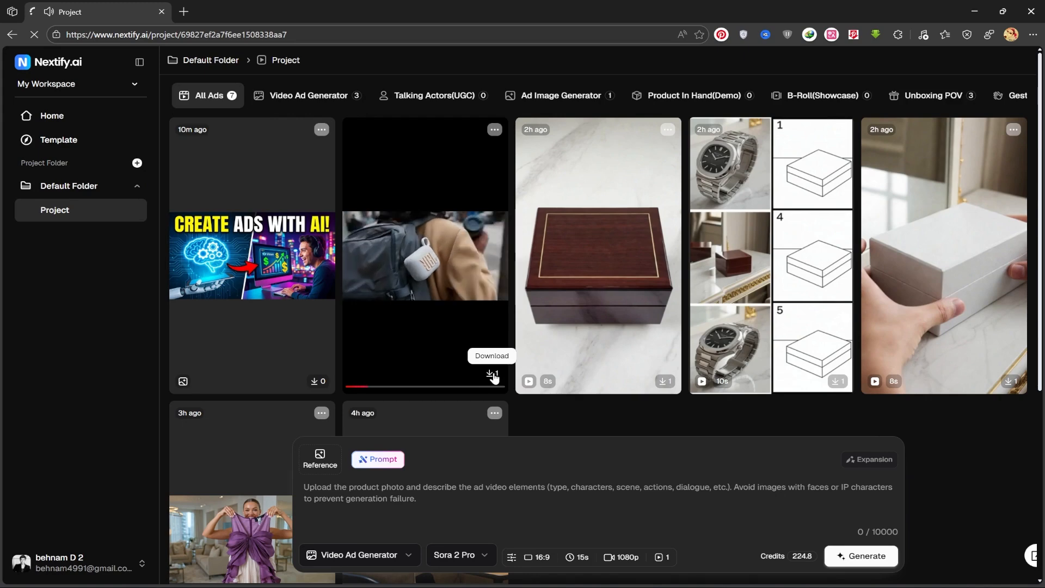
Download the JBL speaker video ad from the project and choose to save the MP4 file with Save as.
left_click(492, 375)
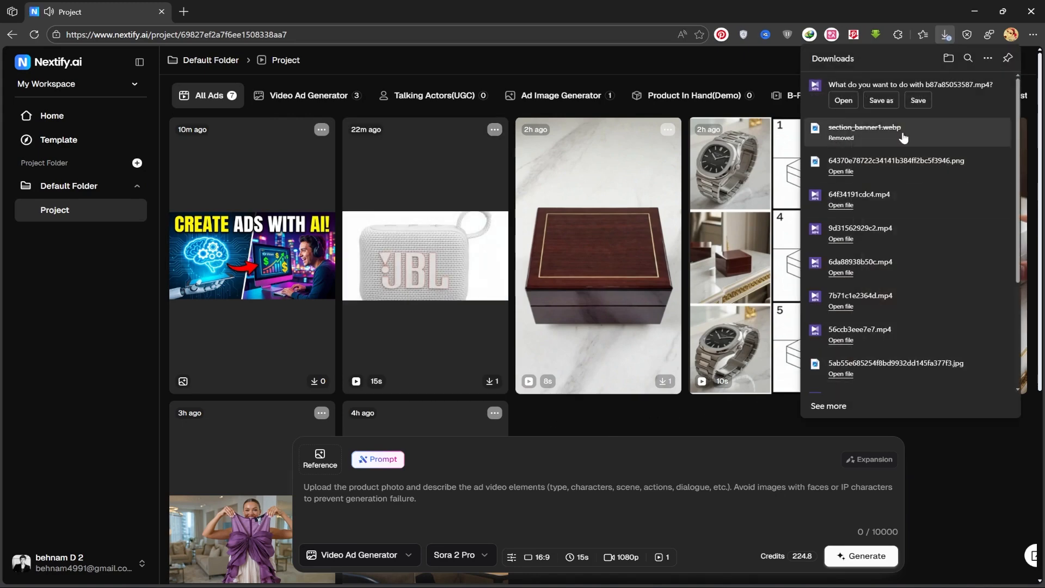
left_click(889, 106)
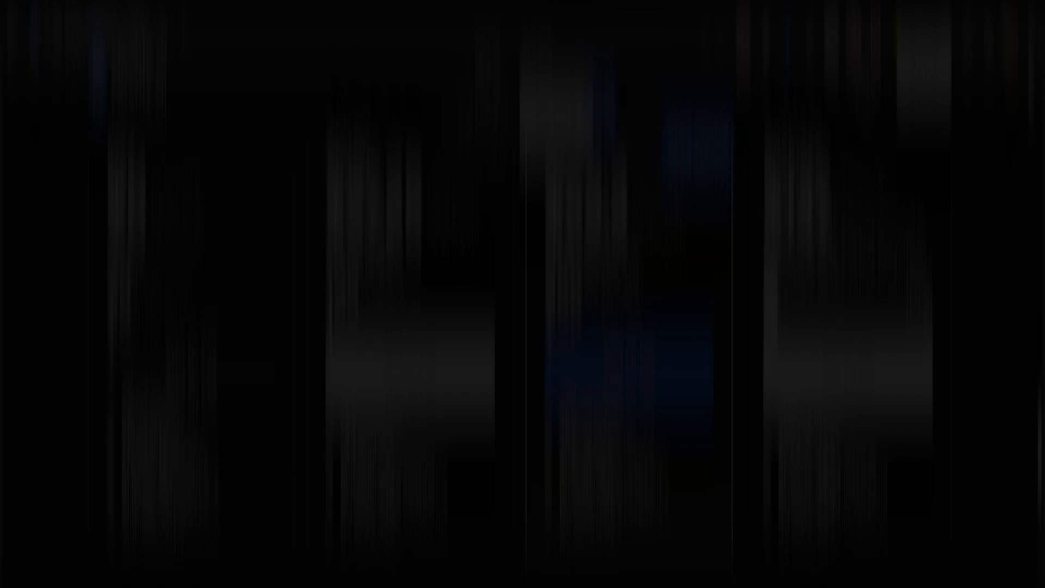